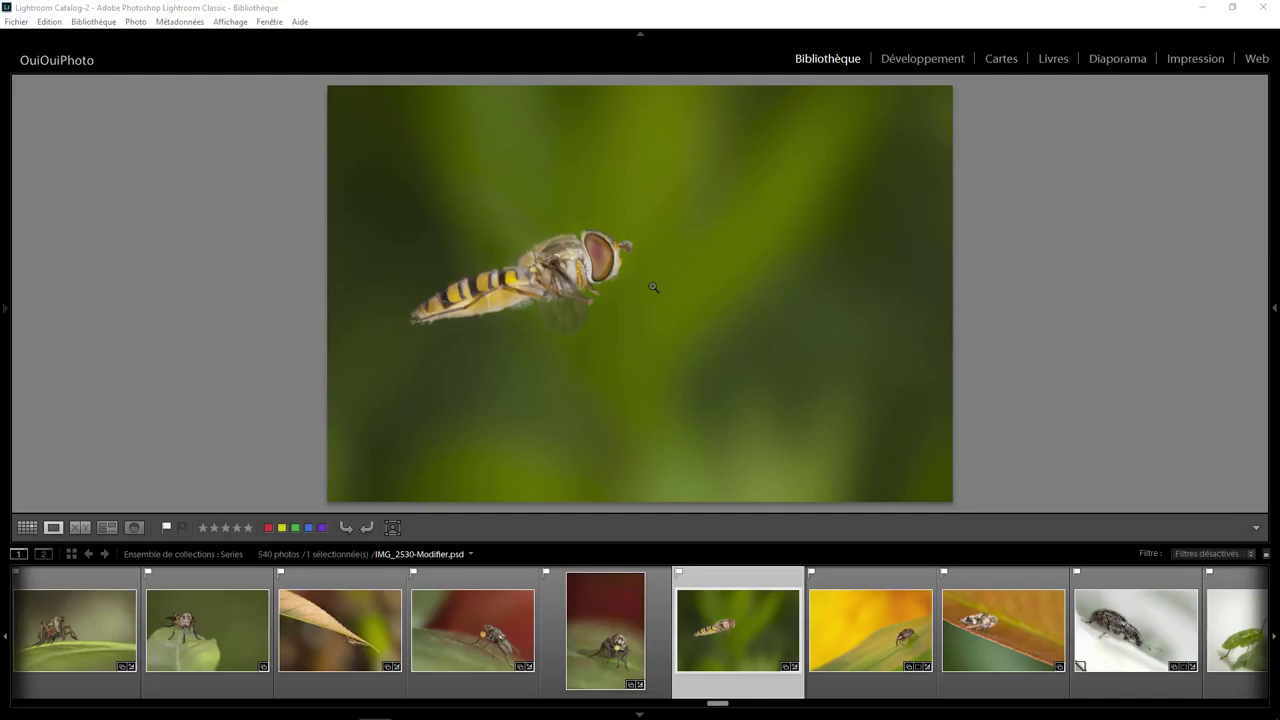
Review the photo's Lightroom export settings, noting resolution 1, then cancel without exporting.
right_click(607, 250)
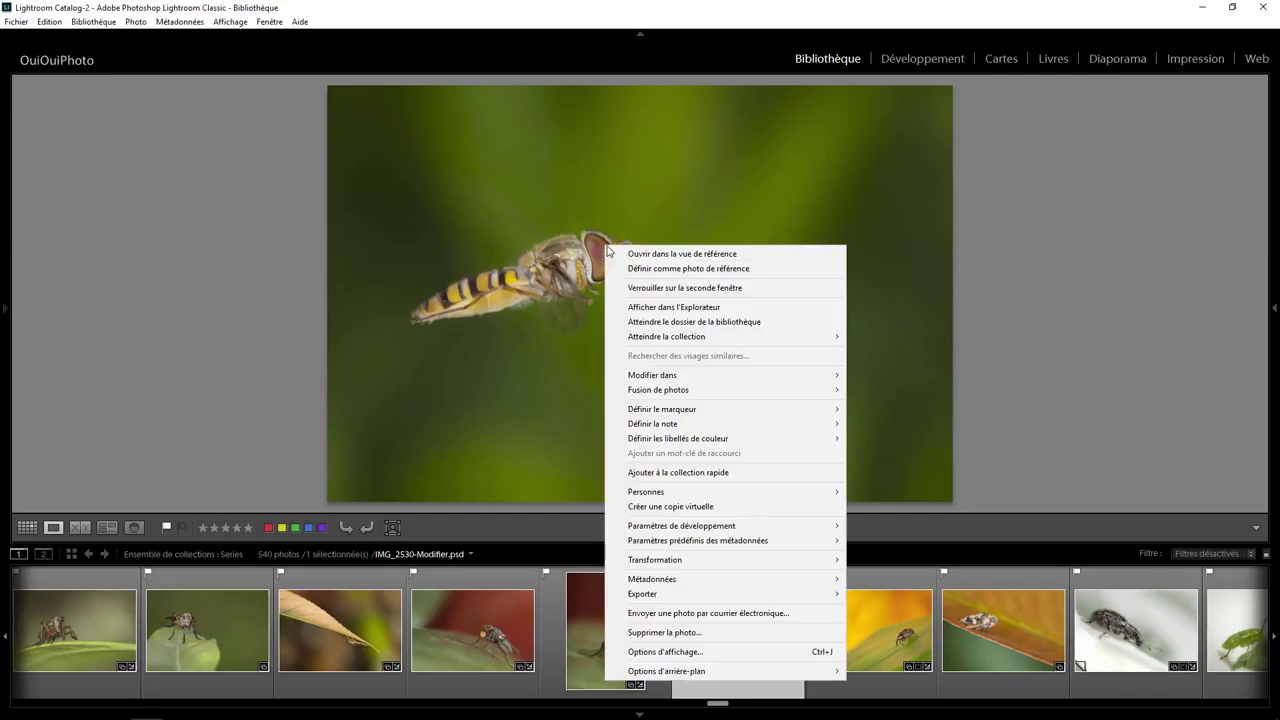
mouse_move(702, 594)
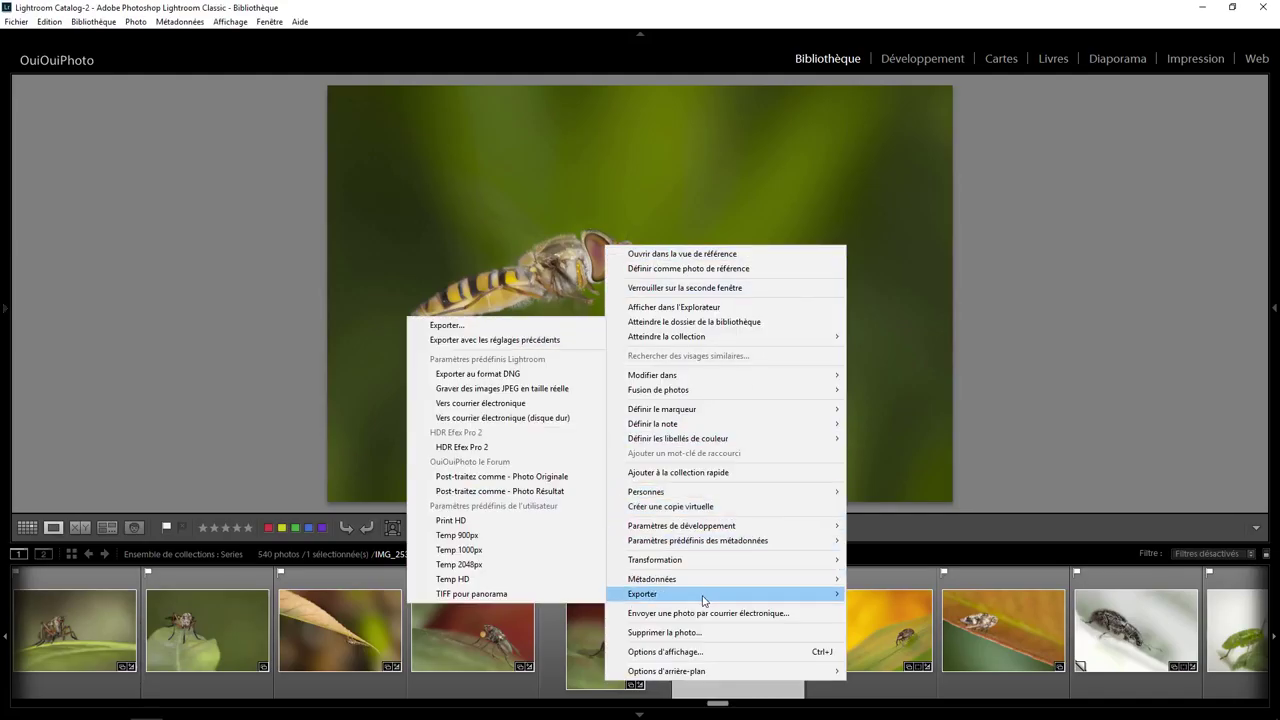
click(478, 325)
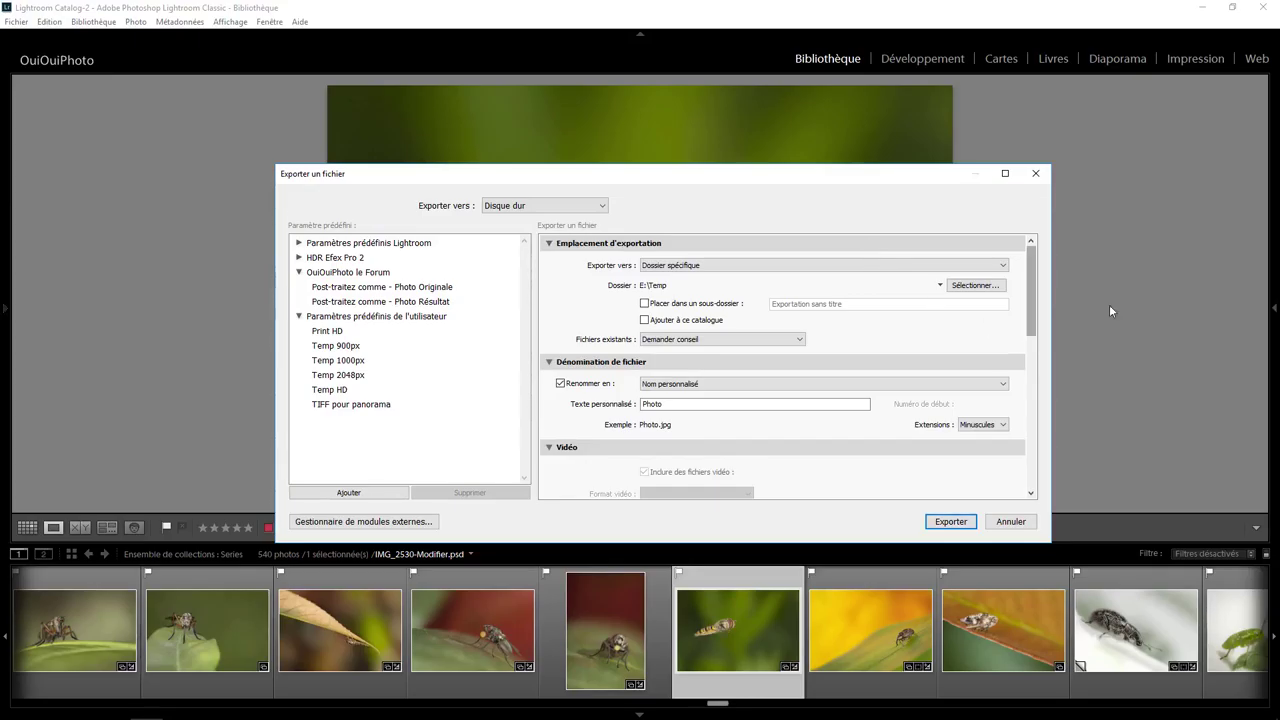
drag(1033, 281, 1037, 304)
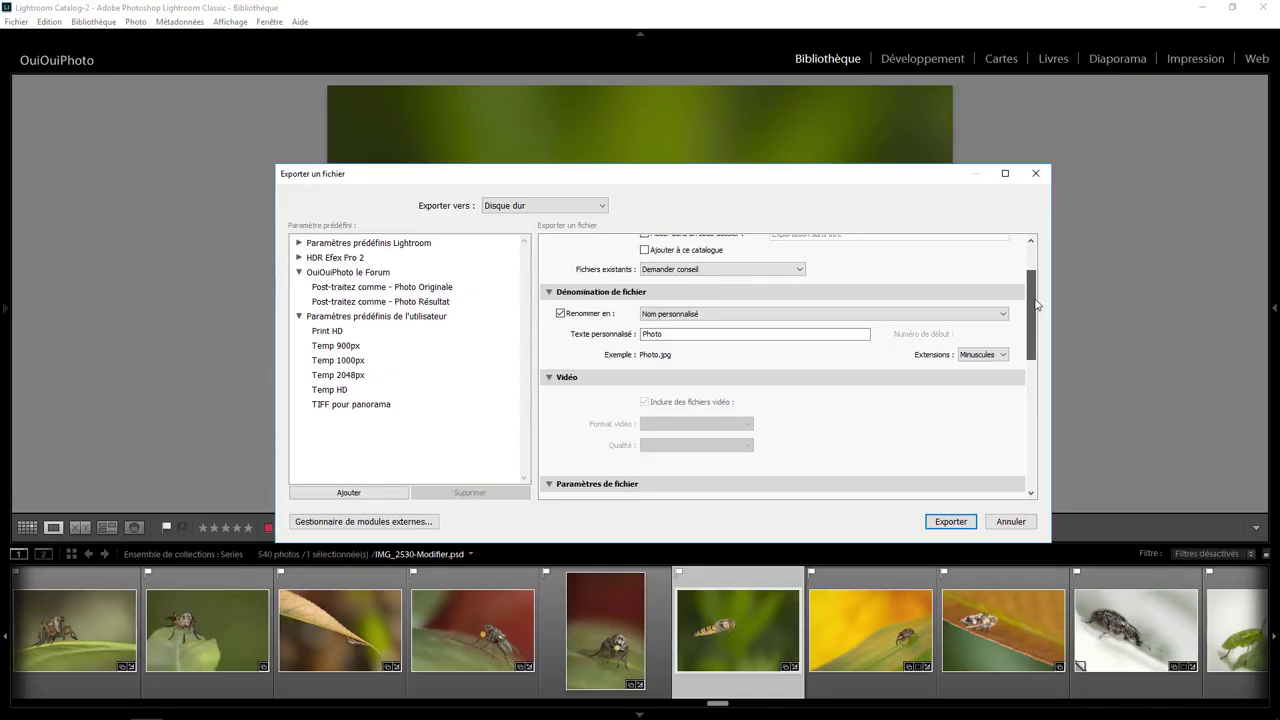
drag(1037, 304, 1038, 379)
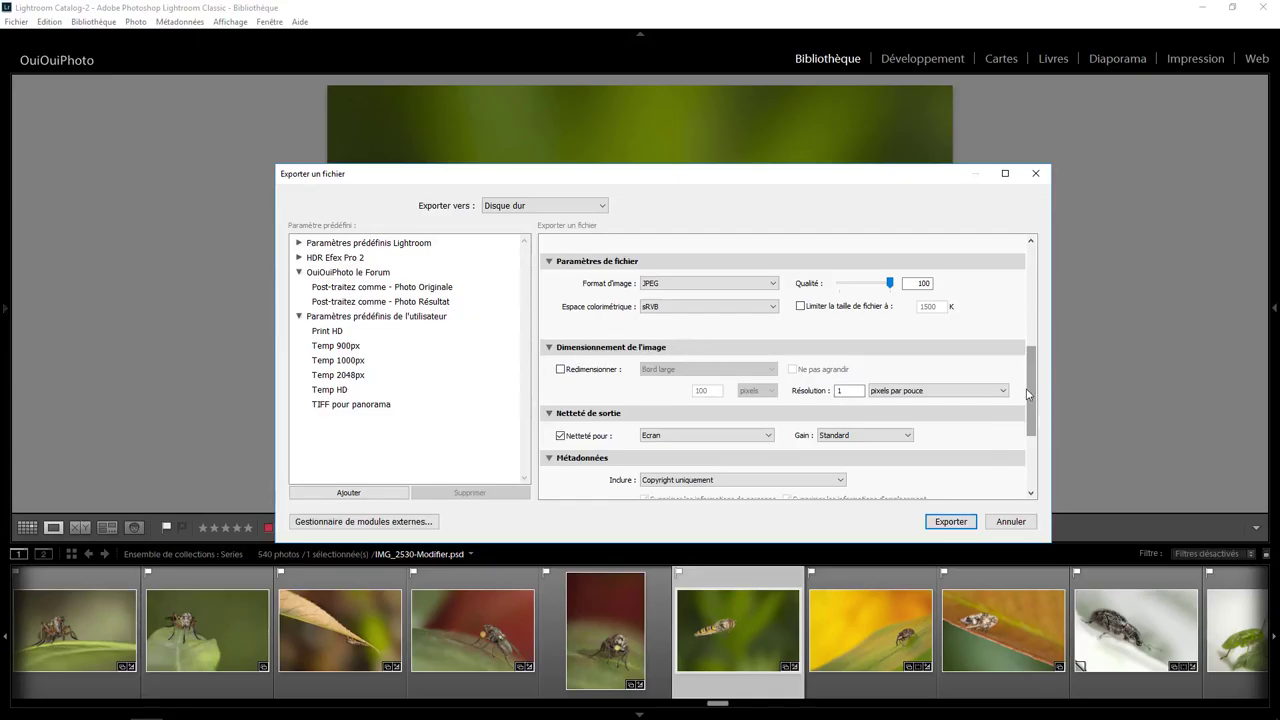
scroll(1031, 398, down, 1)
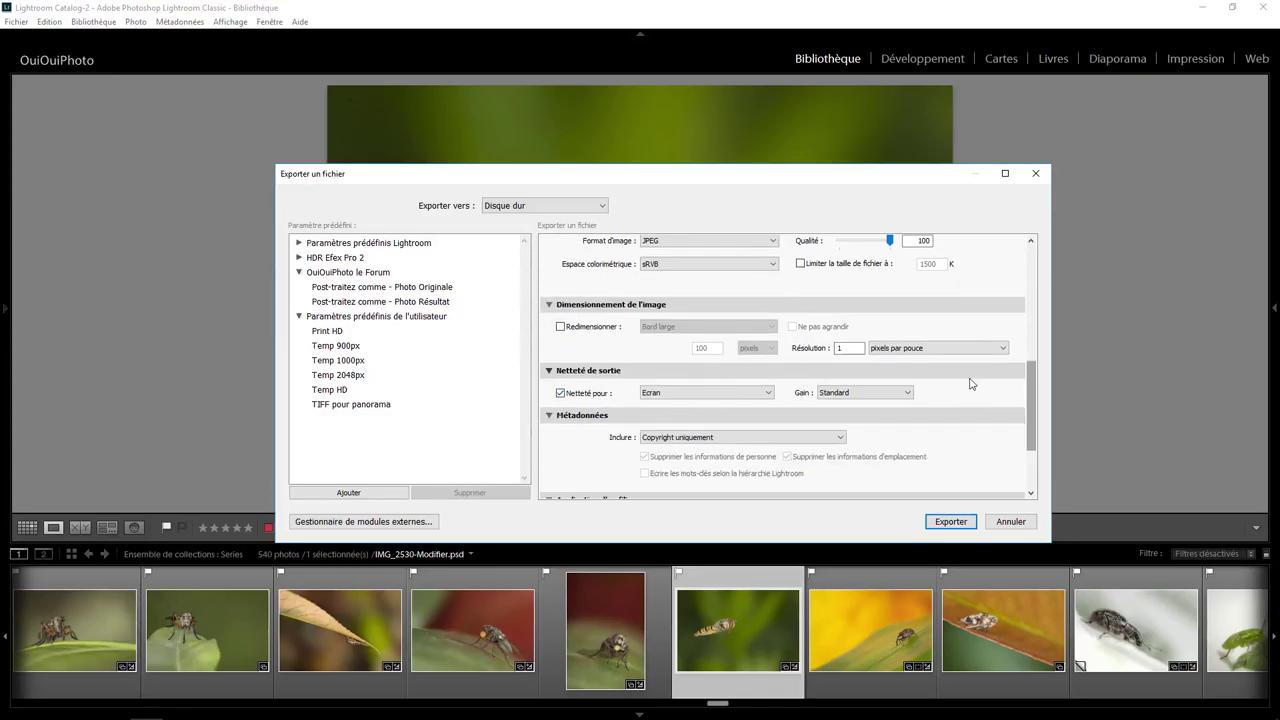
scroll(1037, 390, up, 2)
click(850, 415)
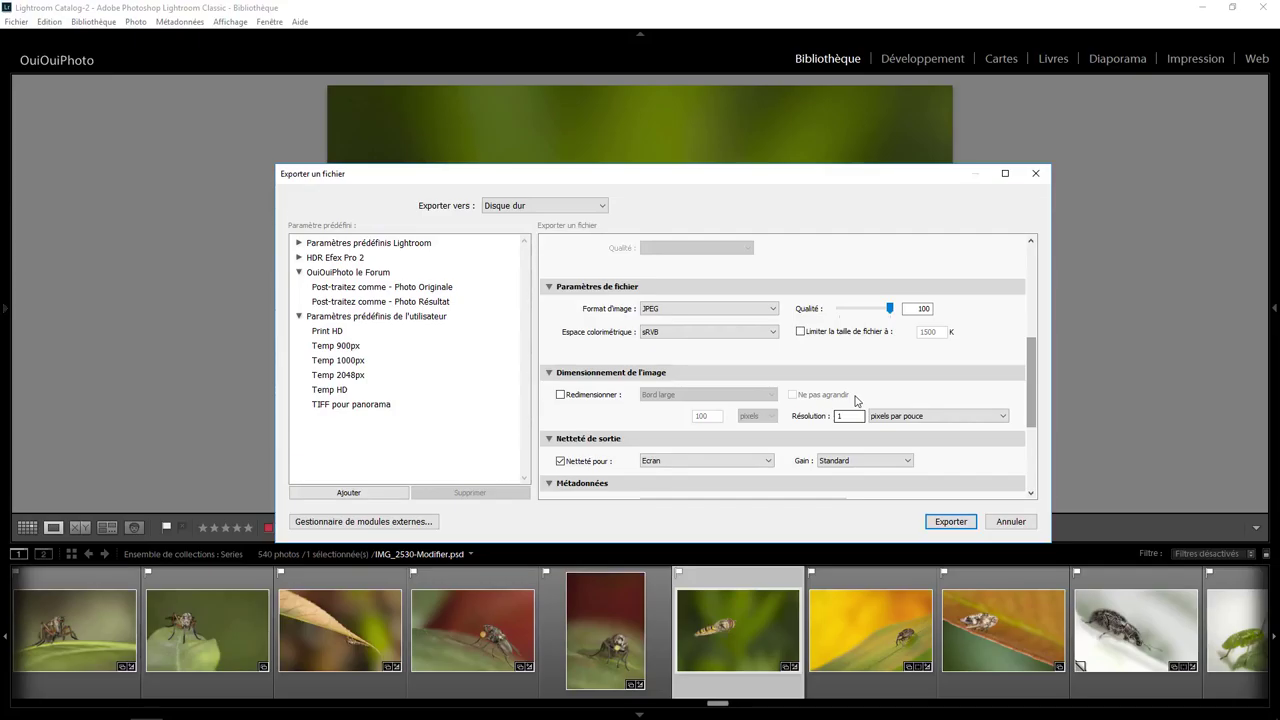
click(1006, 520)
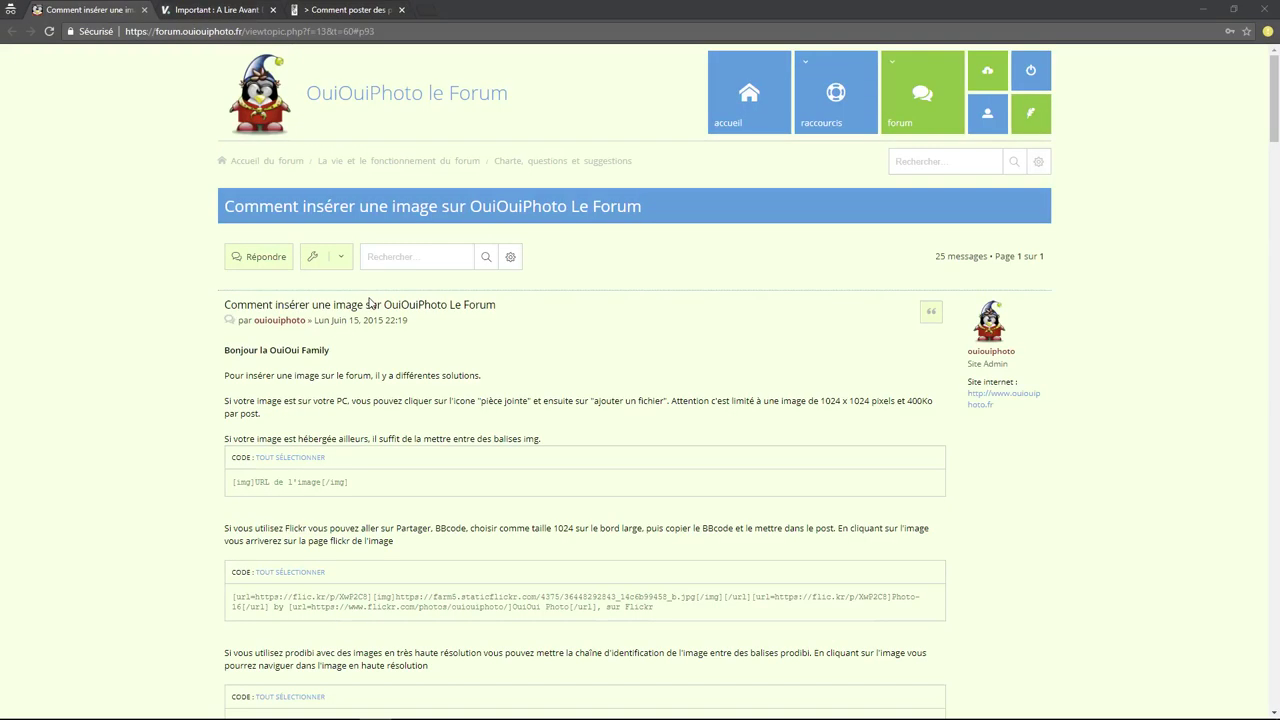
Cycle through the VirusPhoto and Chasseur d'Images tabs, returning to the OuiOuiPhoto forum page.
key(ctrl+Tab)
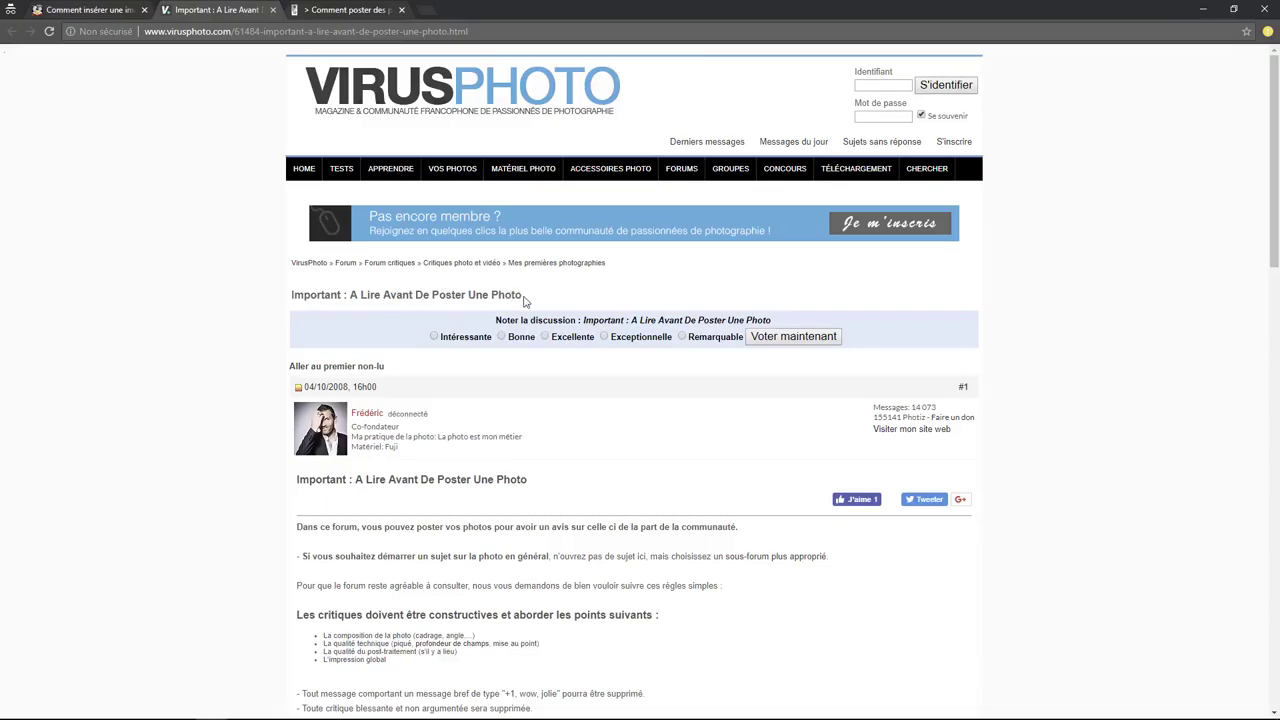
click(348, 11)
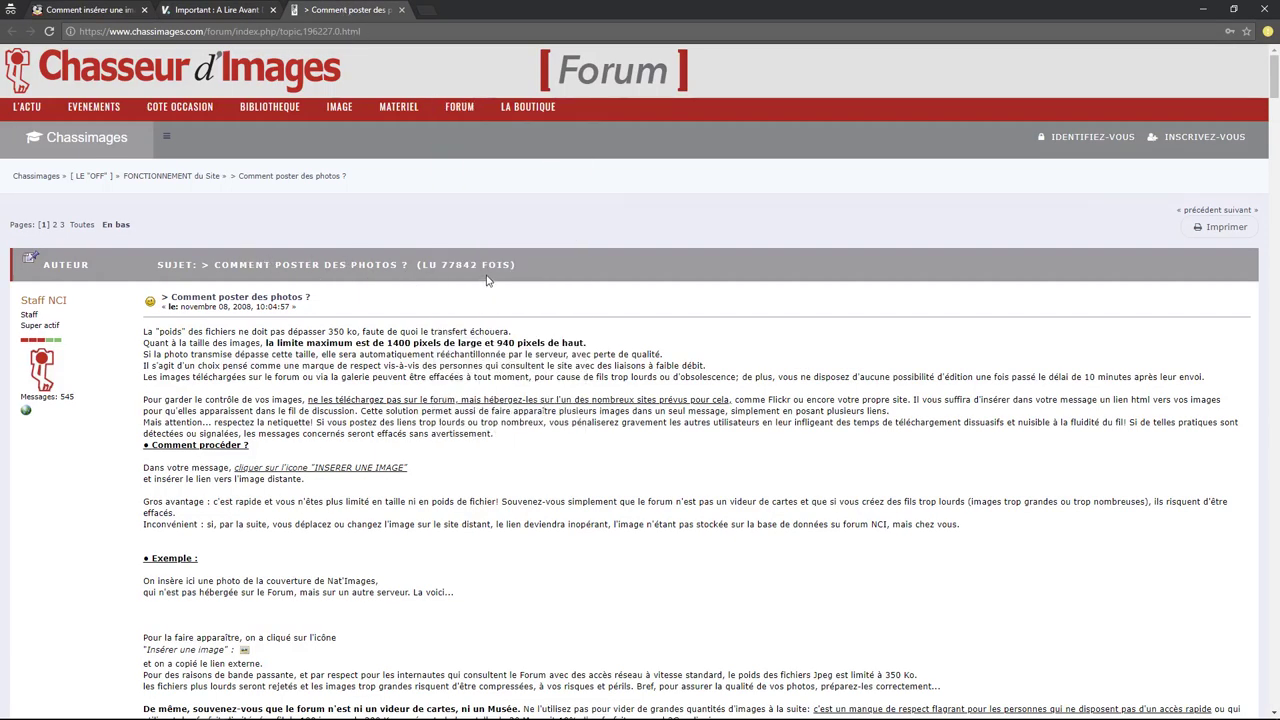
click(98, 12)
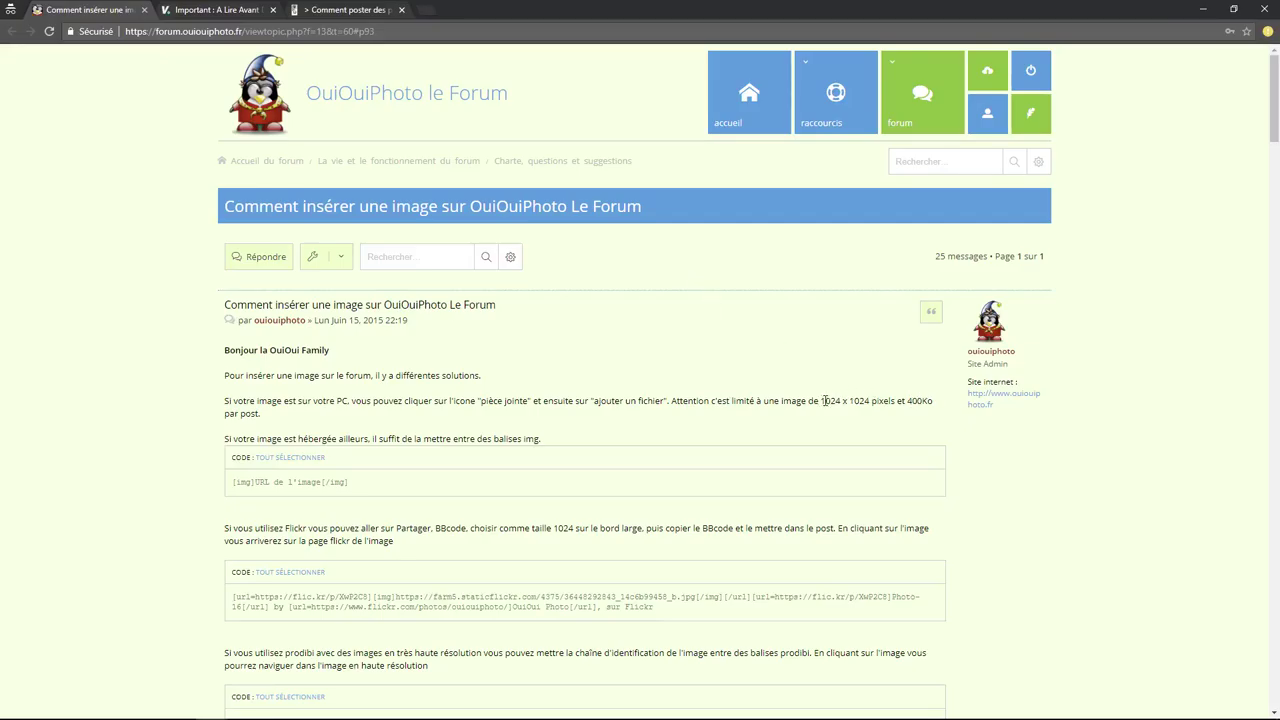
Highlight OuiOuiPhoto's '1024 x 1024 pixels et 400Ko' limit, then go to the VirusPhoto tab.
drag(822, 400, 933, 401)
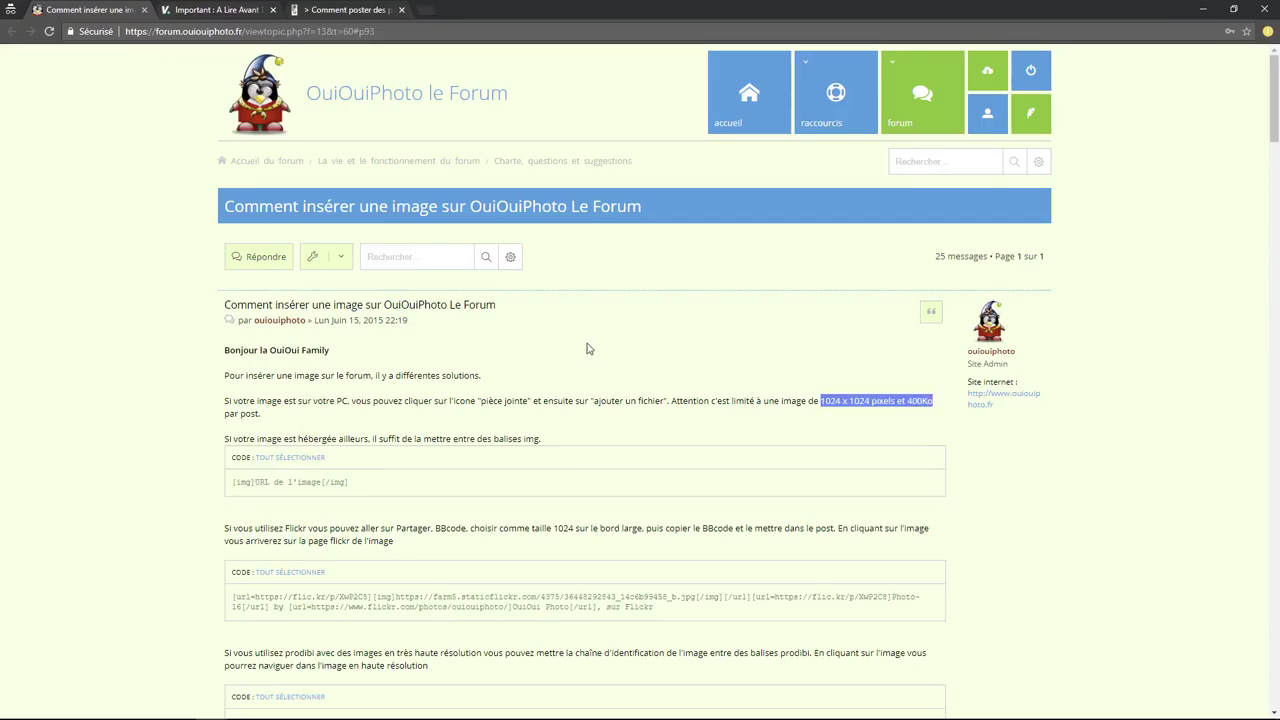
click(208, 12)
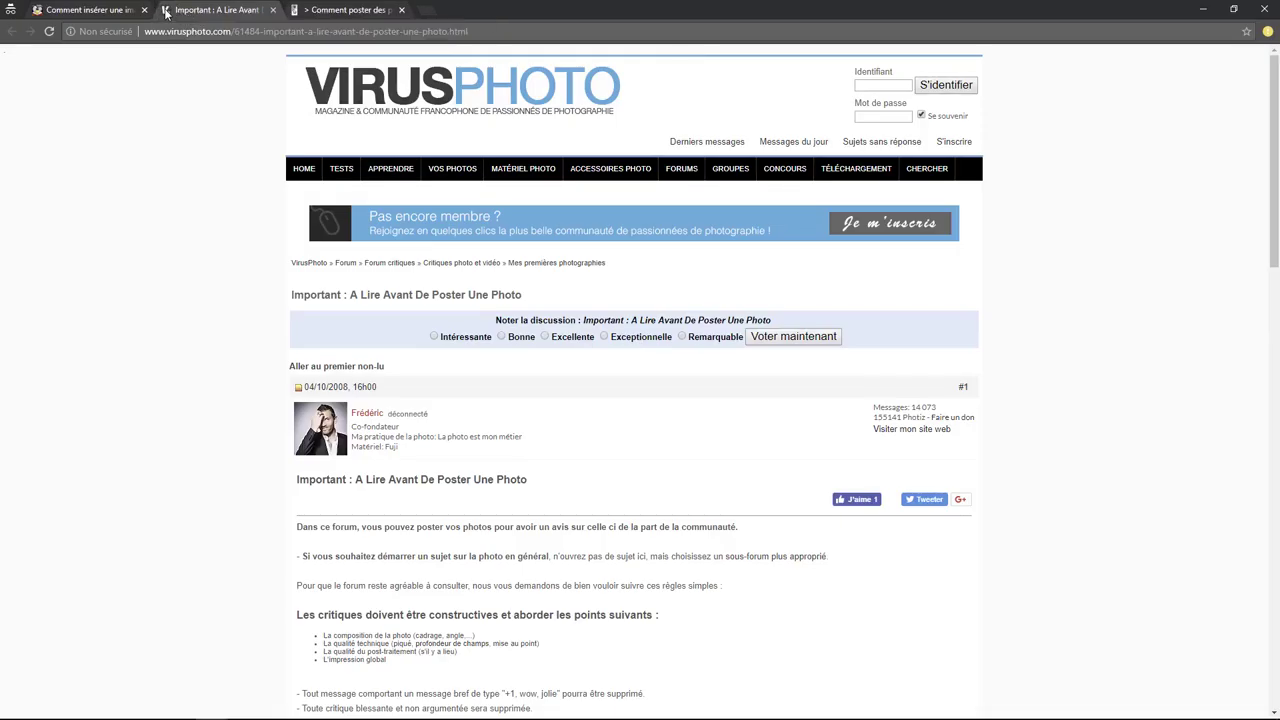
Highlight VirusPhoto's '800 x 600 pixels' and '500 ko' limits, then go to Chasseur d'Images.
scroll(680, 260, down, 1)
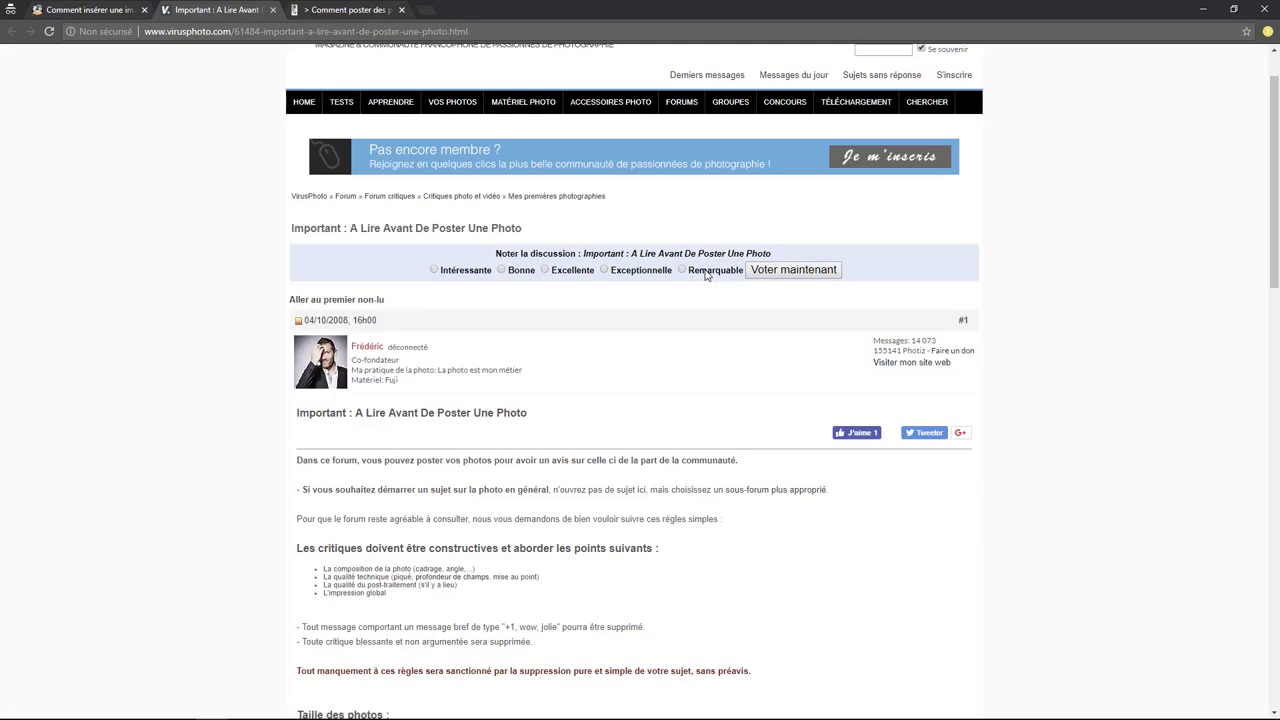
scroll(705, 274, down, 1)
scroll(705, 274, down, 1)
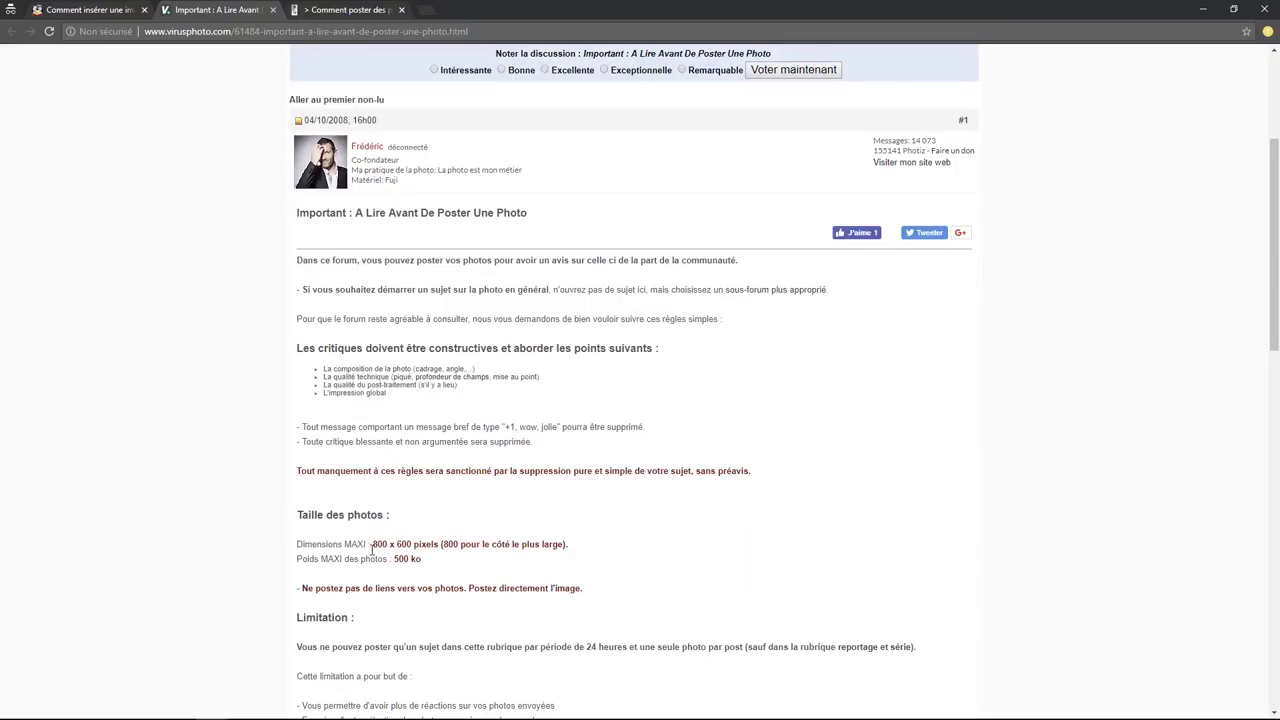
drag(371, 546, 449, 540)
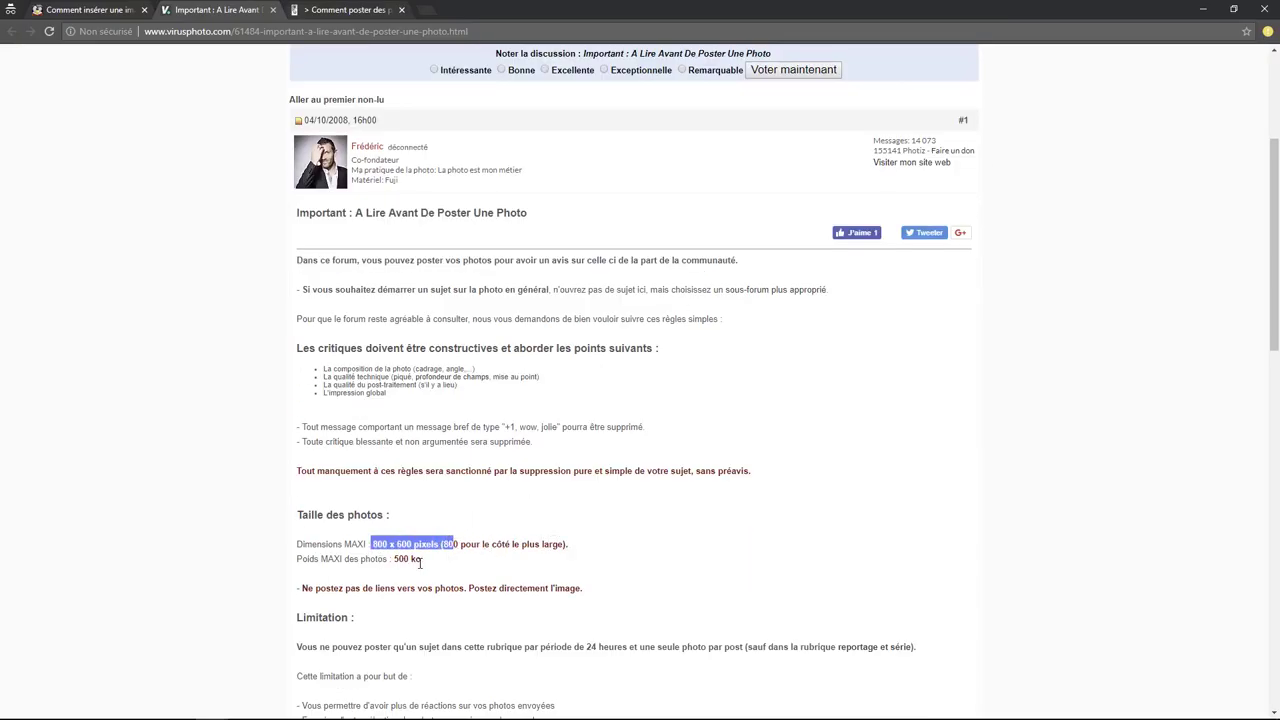
drag(392, 560, 422, 560)
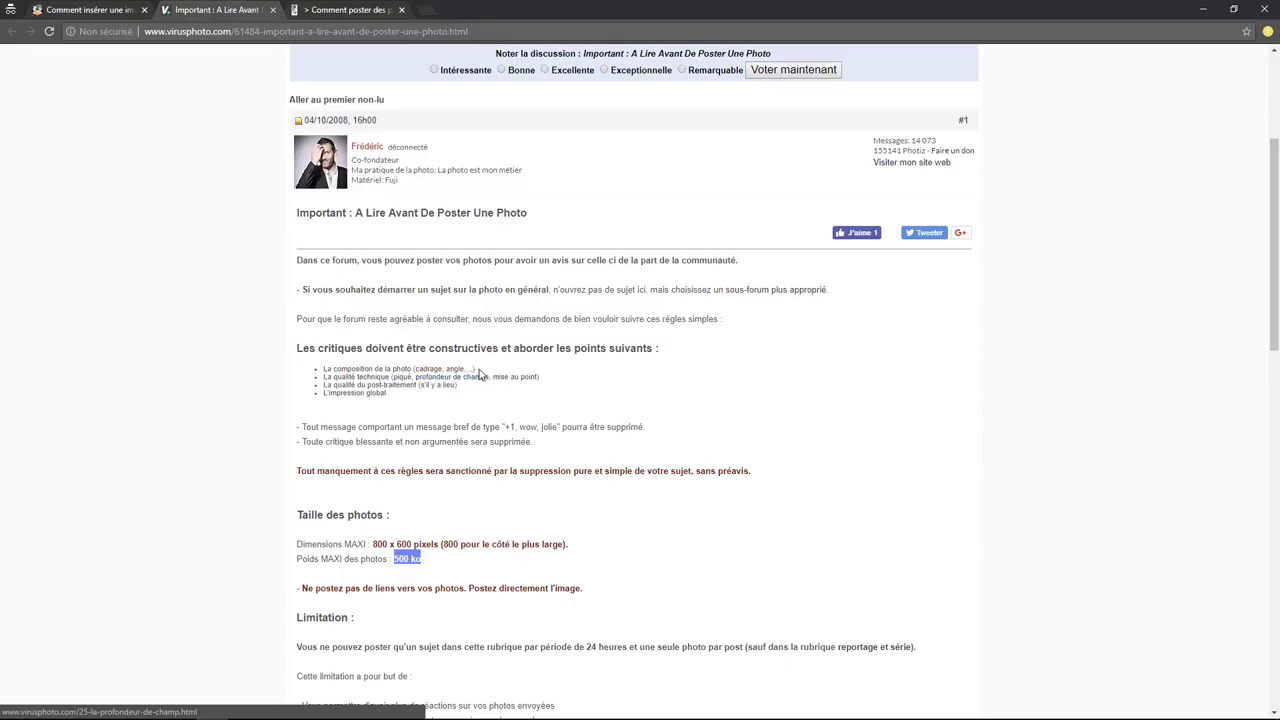
click(333, 11)
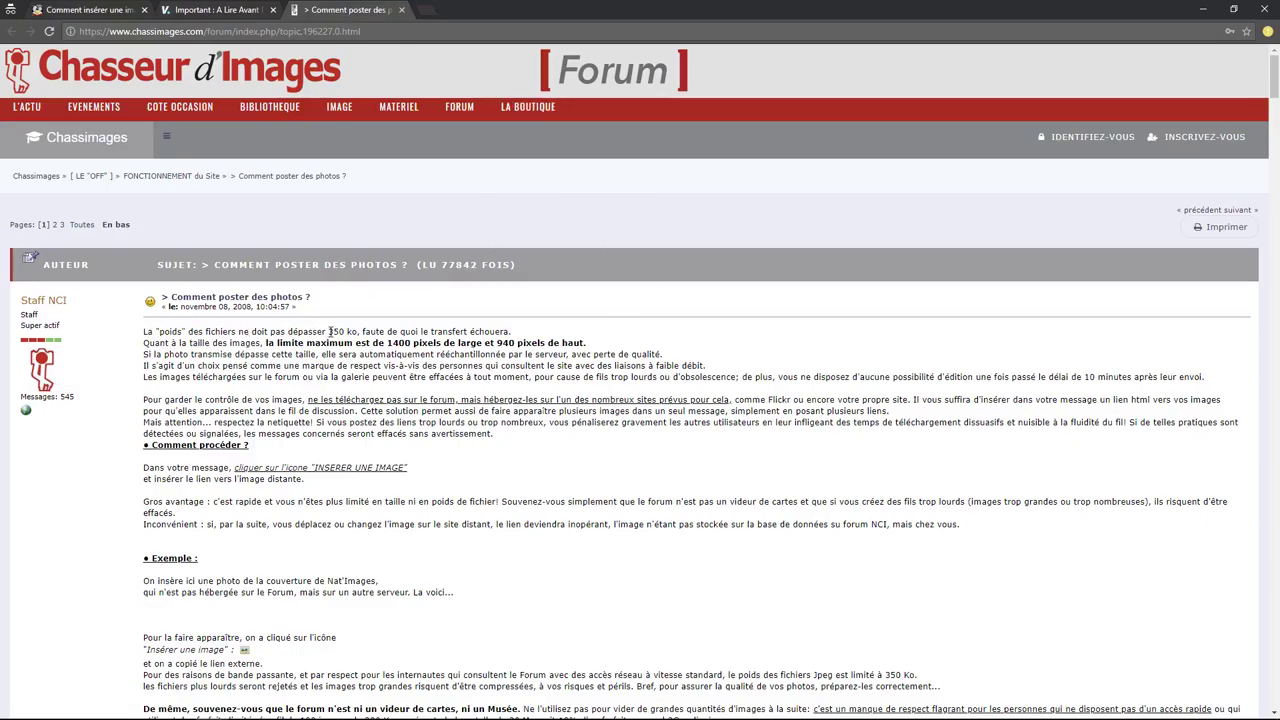
drag(330, 331, 358, 332)
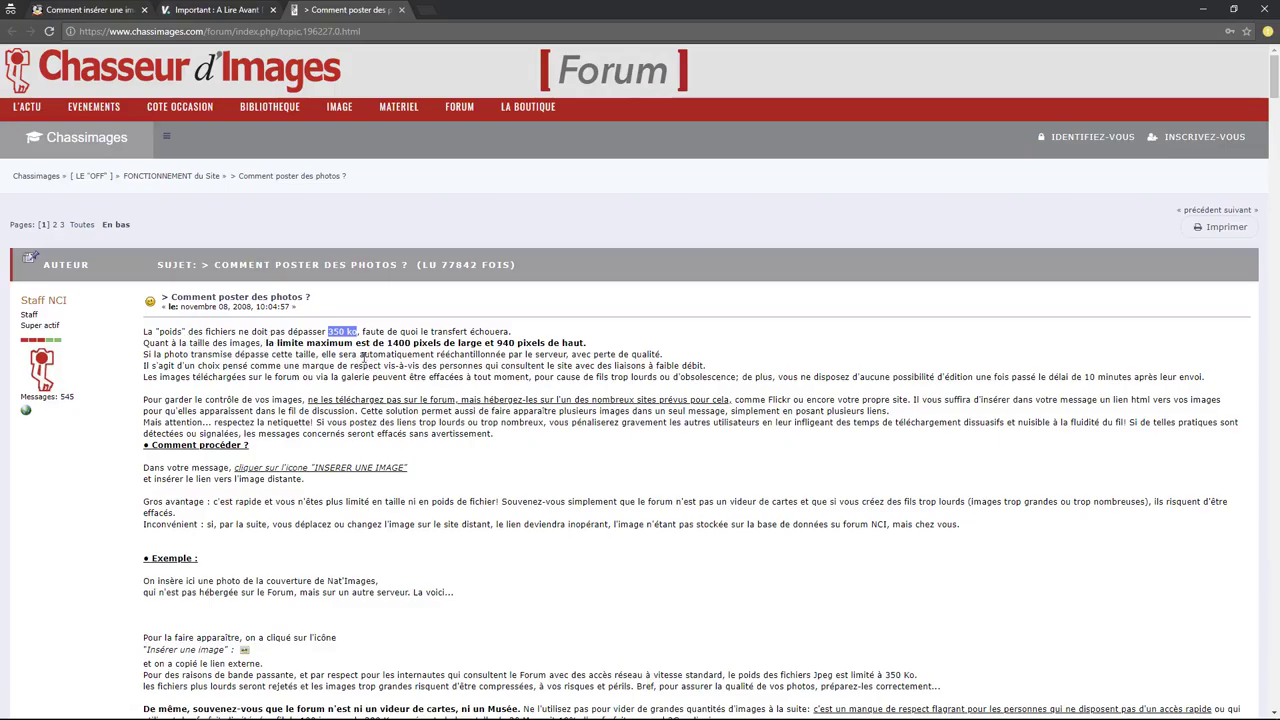
drag(387, 344, 593, 347)
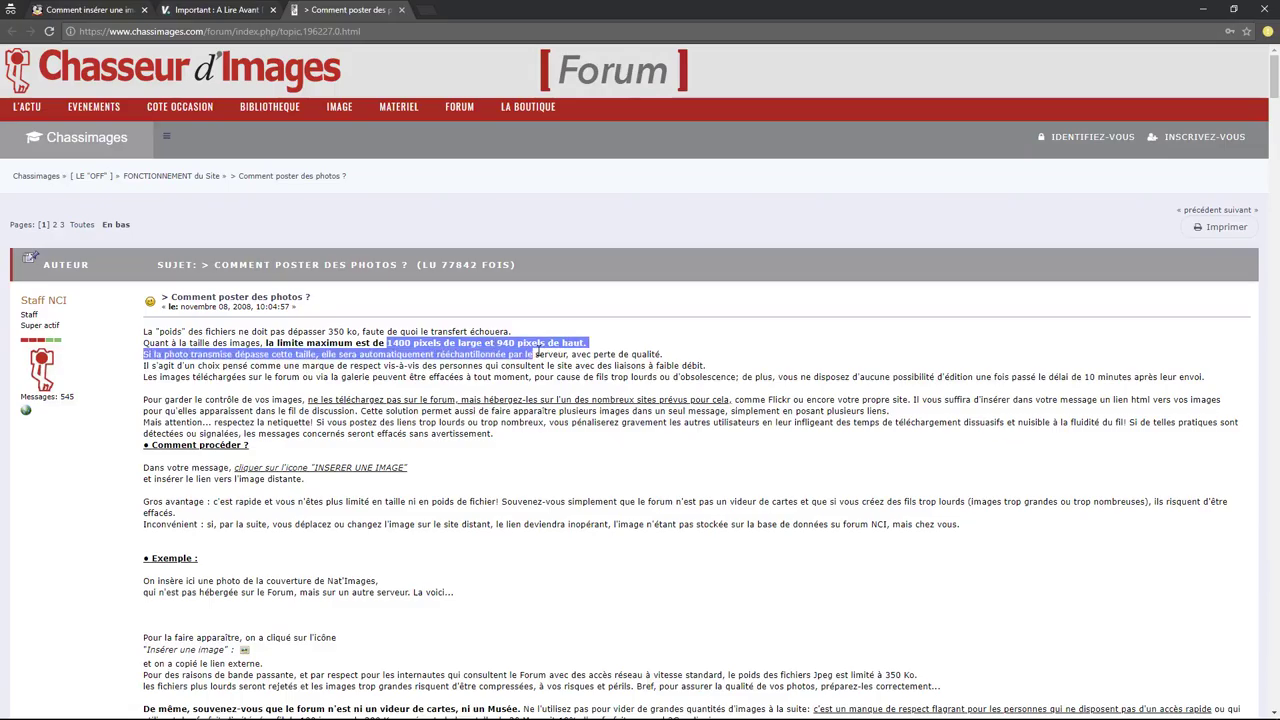
click(593, 347)
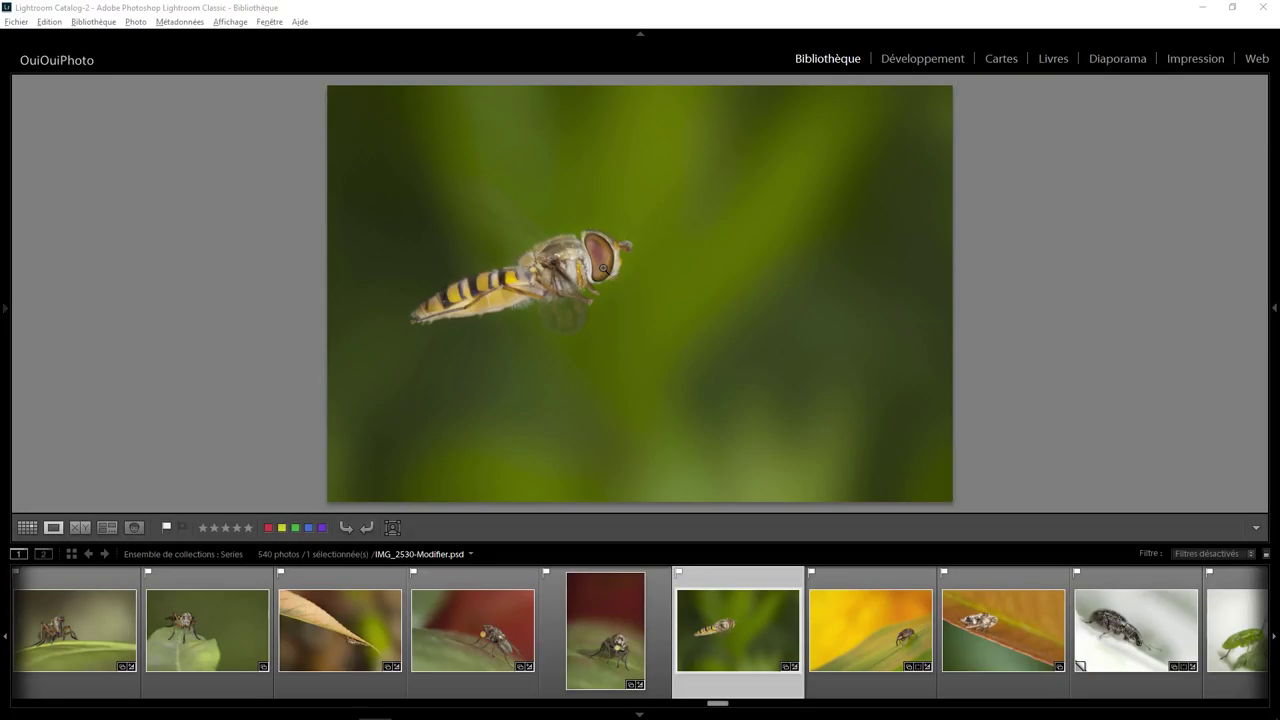
Reopen the hoverfly photo's export settings and scroll to the JPEG, sRVB, quality 100 file settings.
right_click(605, 268)
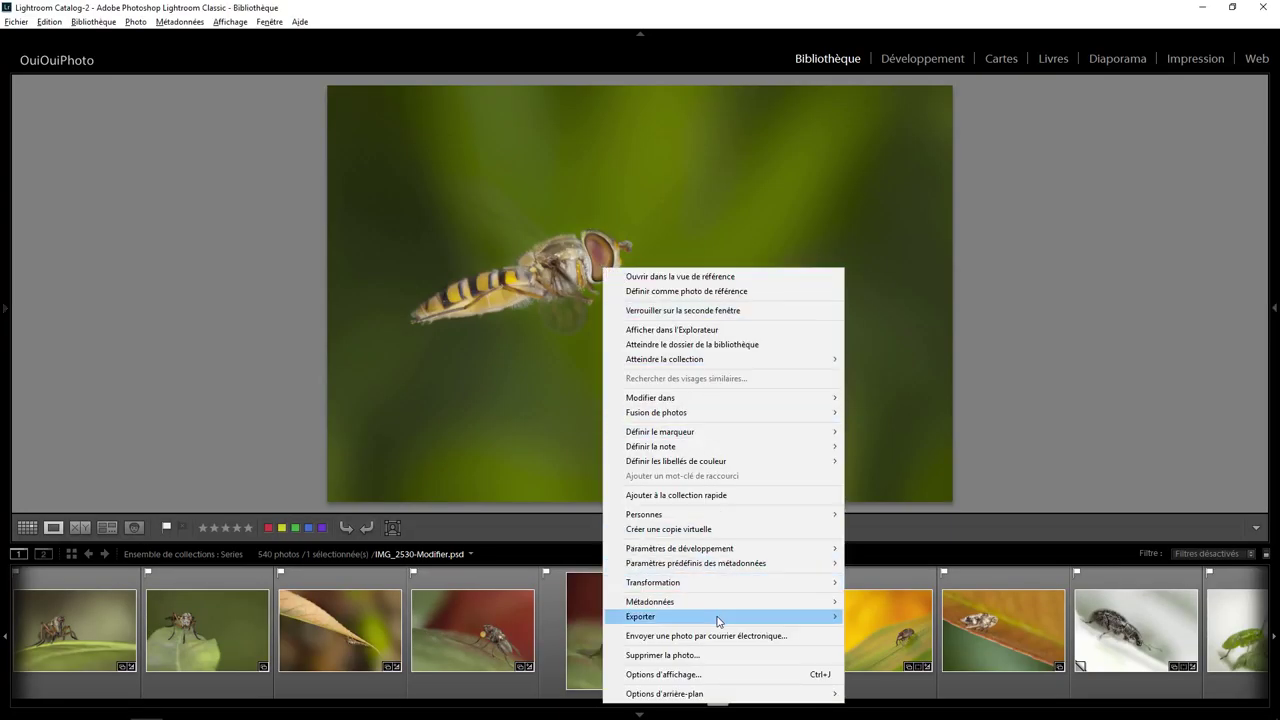
mouse_move(730, 616)
click(450, 345)
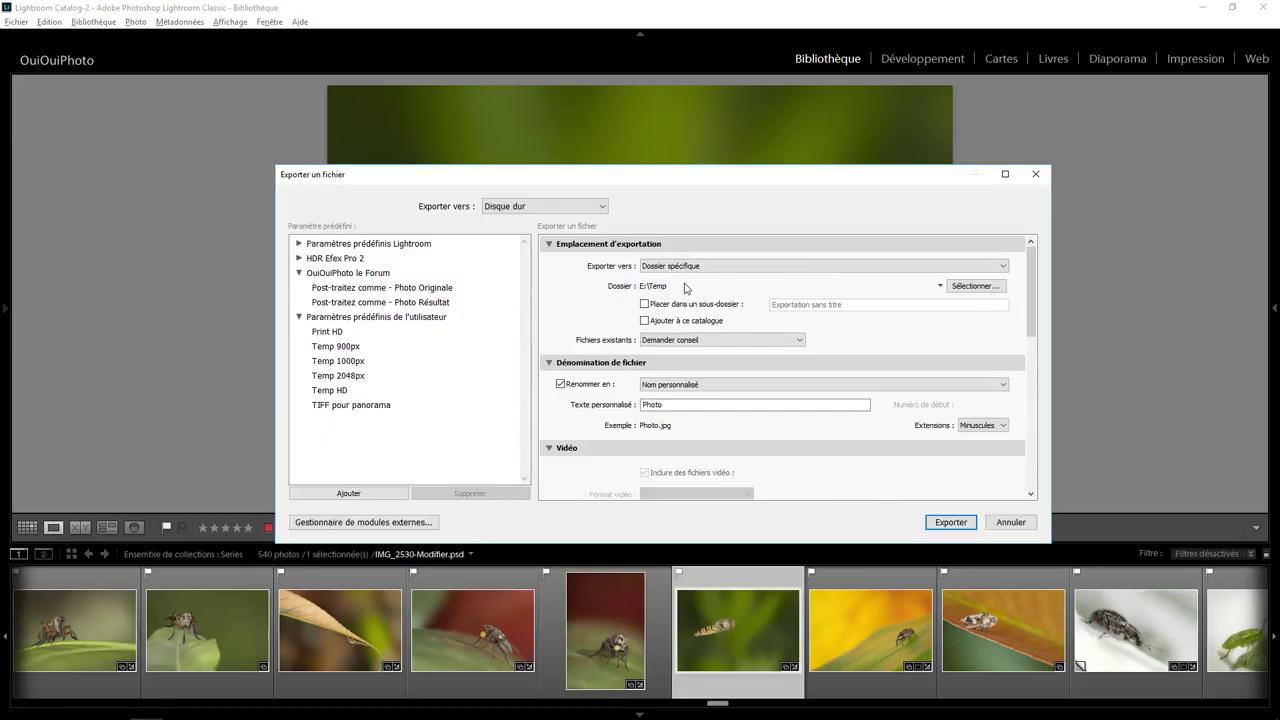
click(660, 408)
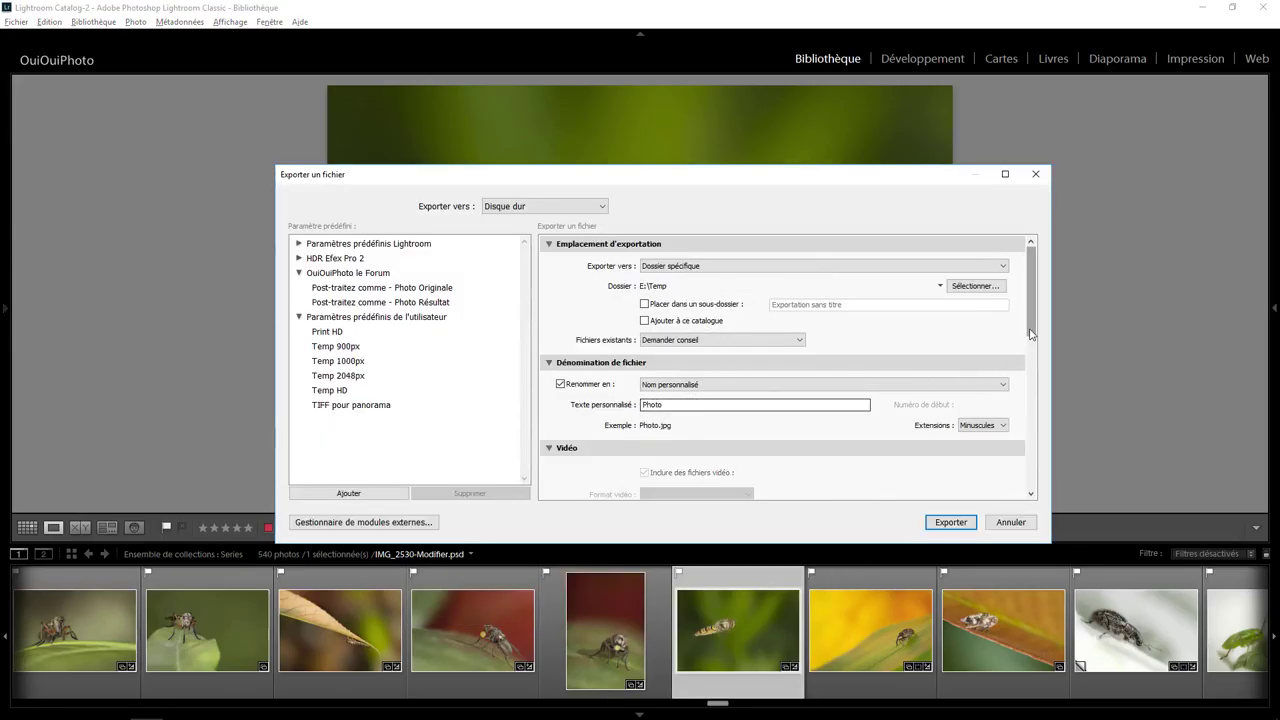
drag(1031, 334, 1037, 422)
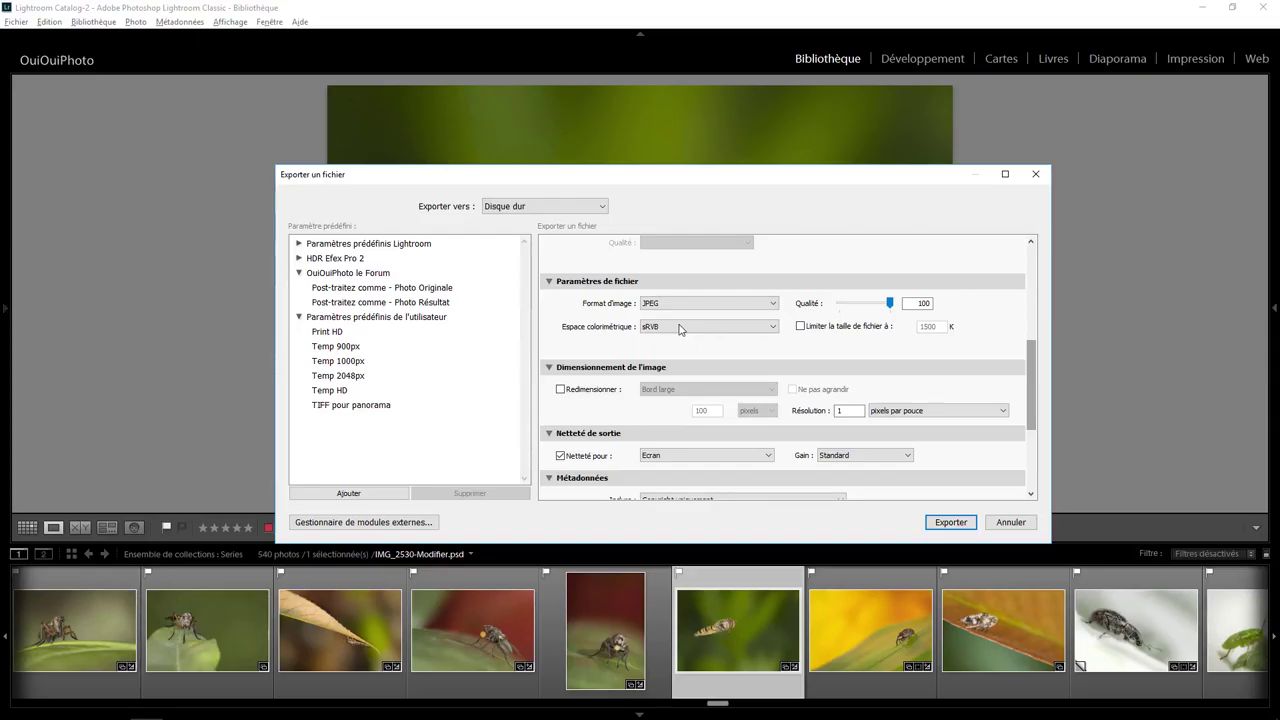
Keep sRVB as colour space and limit the export file size to 400 K.
click(679, 329)
click(672, 345)
click(801, 327)
double_click(930, 327)
text(1)
text(0)
key(BackSpace)
key(BackSpace)
text(4)
text(00)
Resize the export to 1024 pixels on the long edge.
click(561, 389)
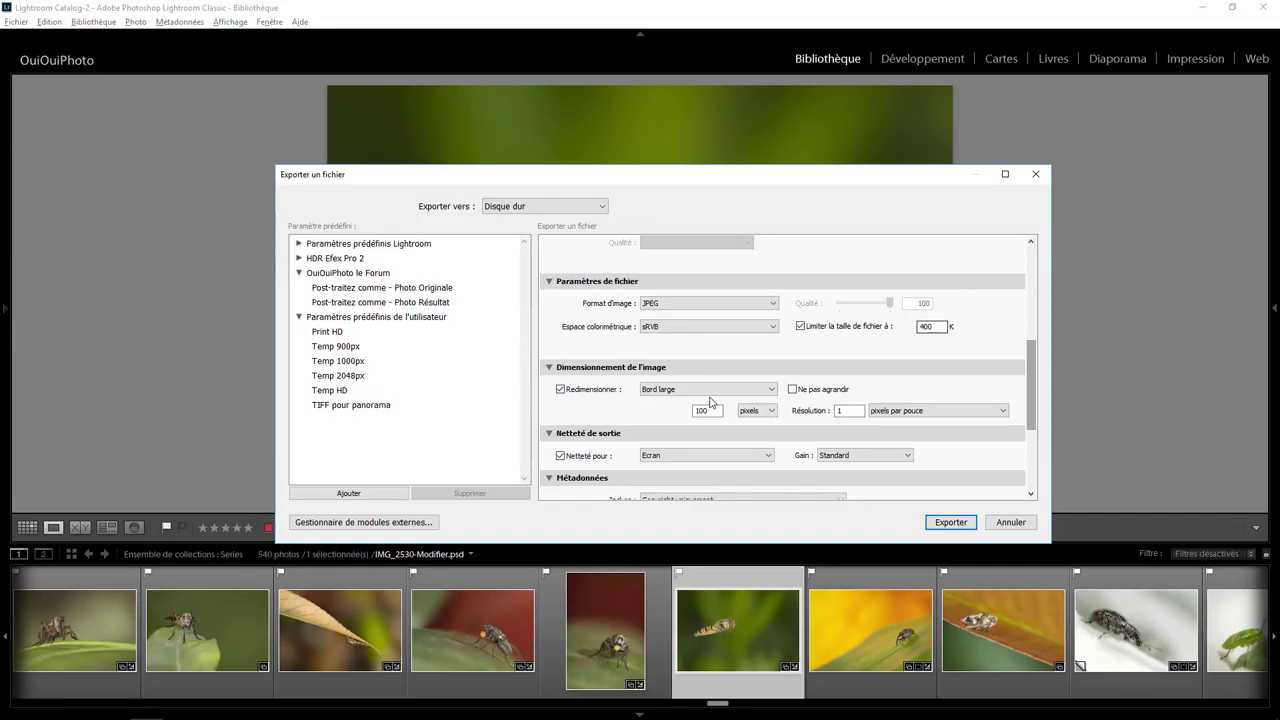
click(712, 410)
text(10)
text(24)
click(848, 411)
Export the photo at resolution 1, overwriting the earlier exported file.
drag(646, 178, 648, 131)
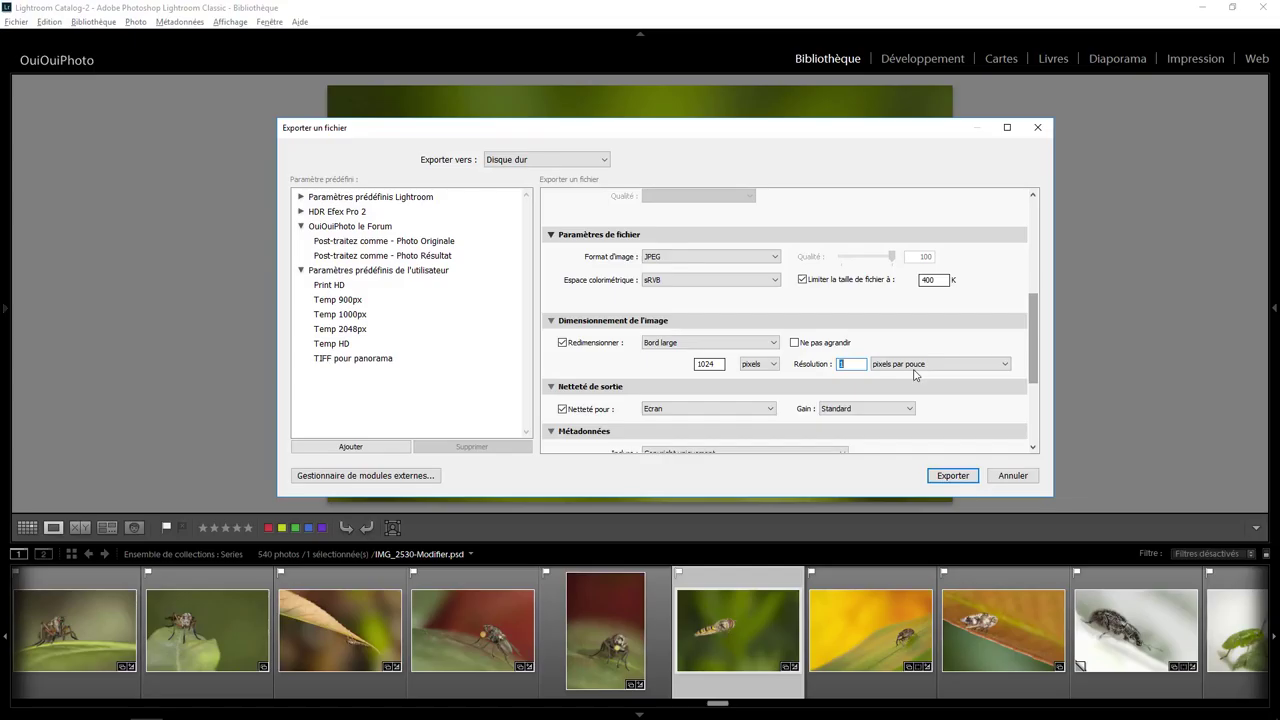
double_click(841, 363)
click(951, 475)
click(612, 464)
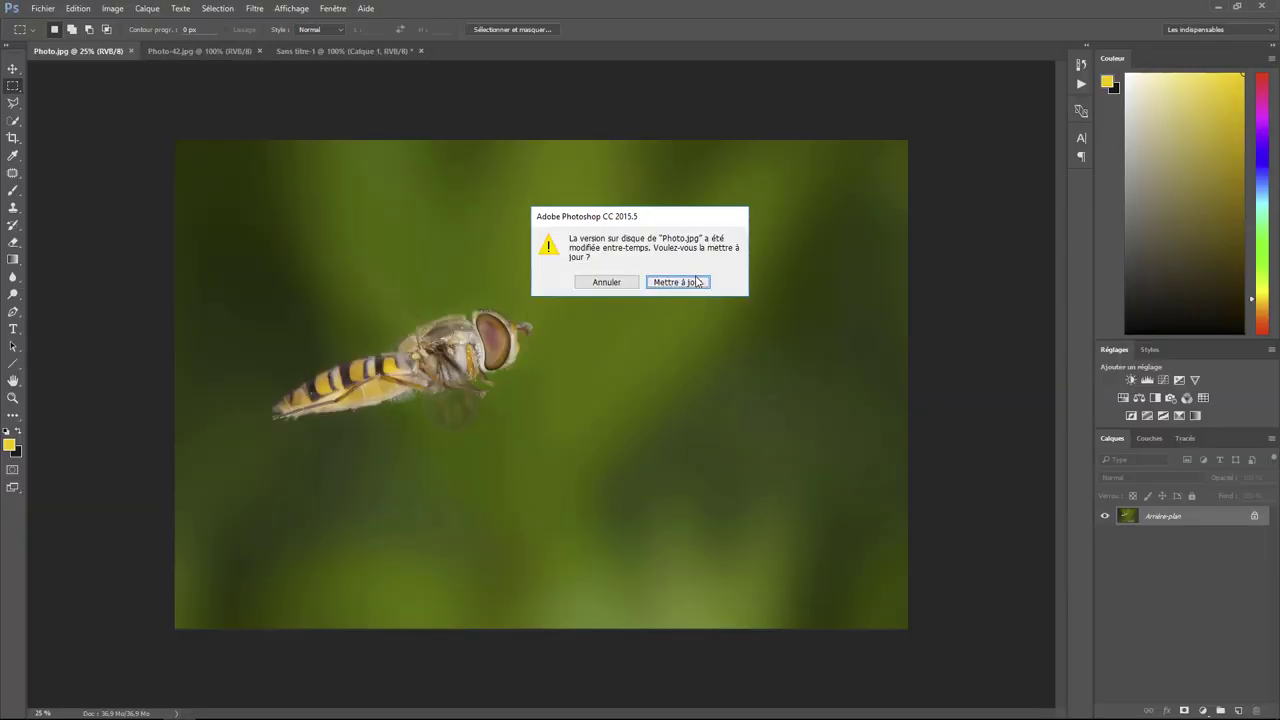
Reload the updated Photo.jpg, view it at 100%, and check its image size (1024 × 683, 1 ppi).
click(696, 283)
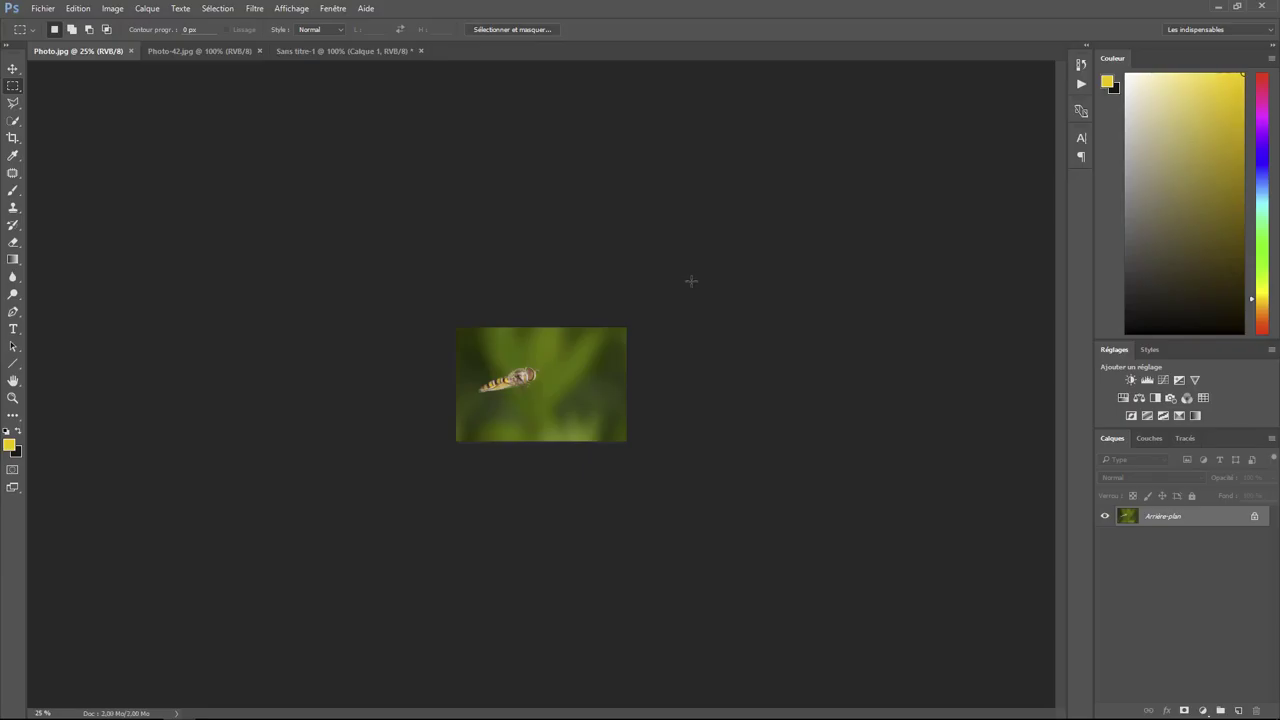
key(ctrl+plus)
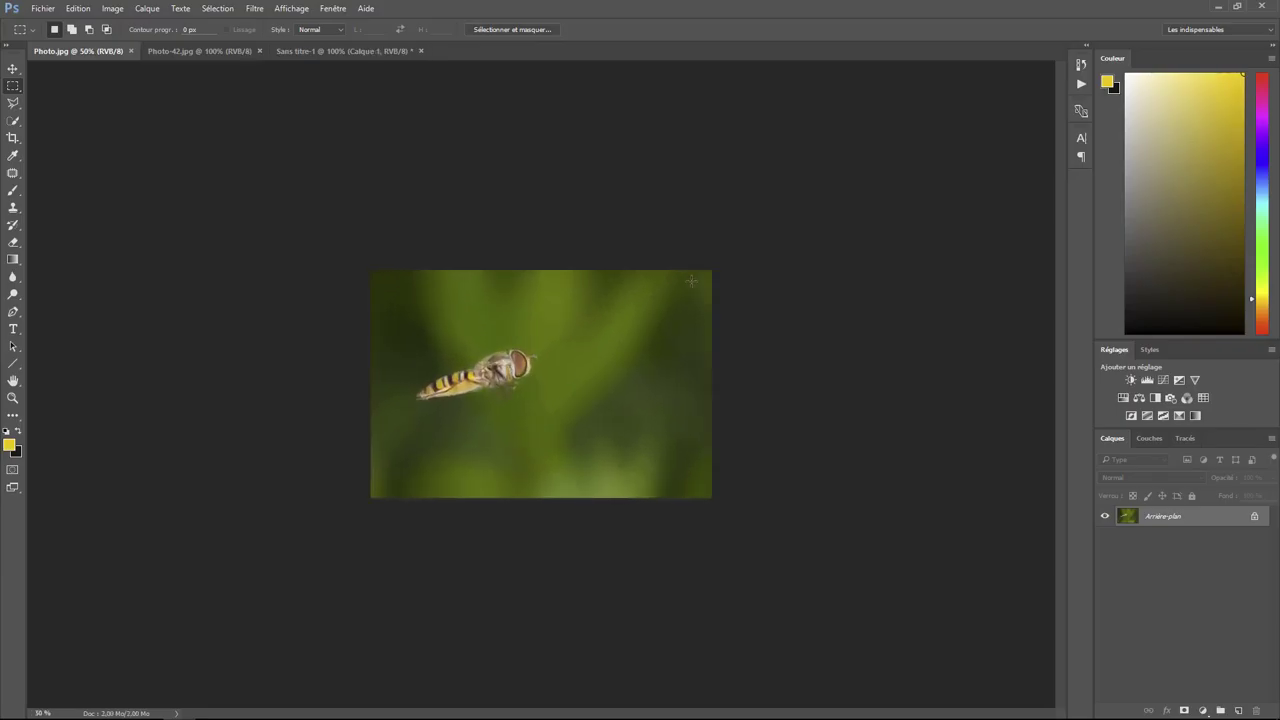
key(ctrl+plus)
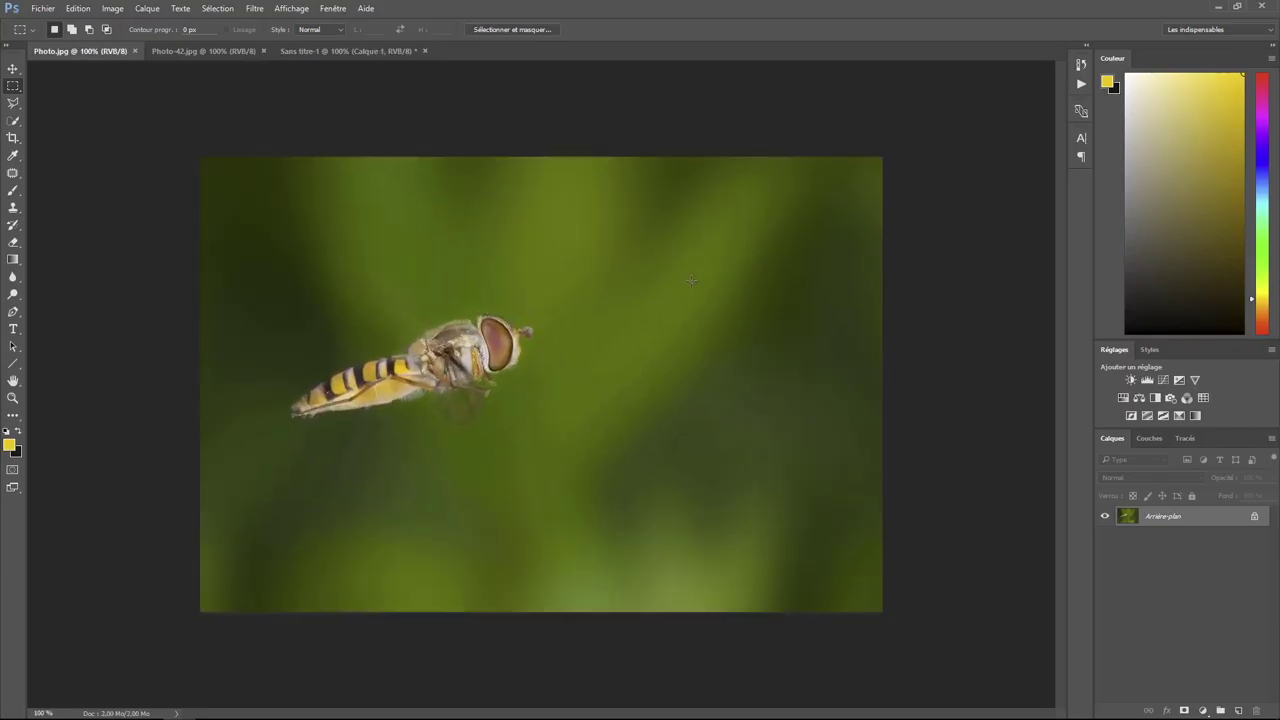
click(112, 8)
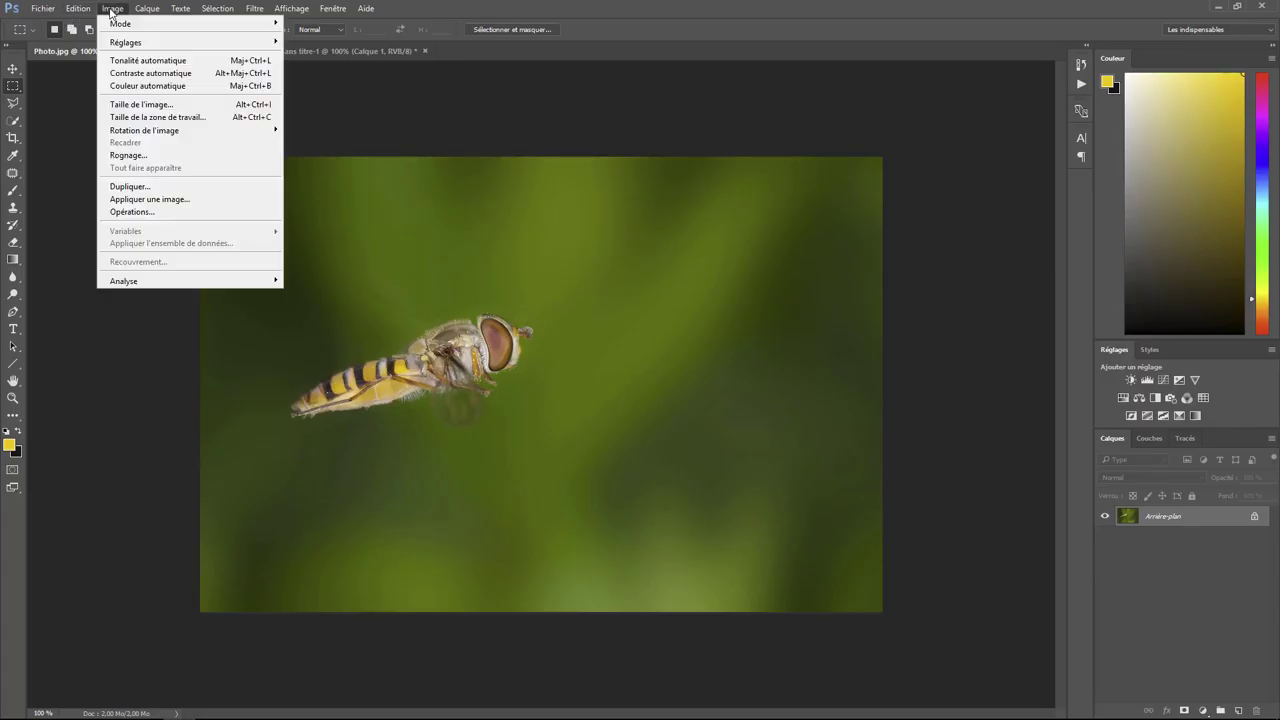
click(138, 104)
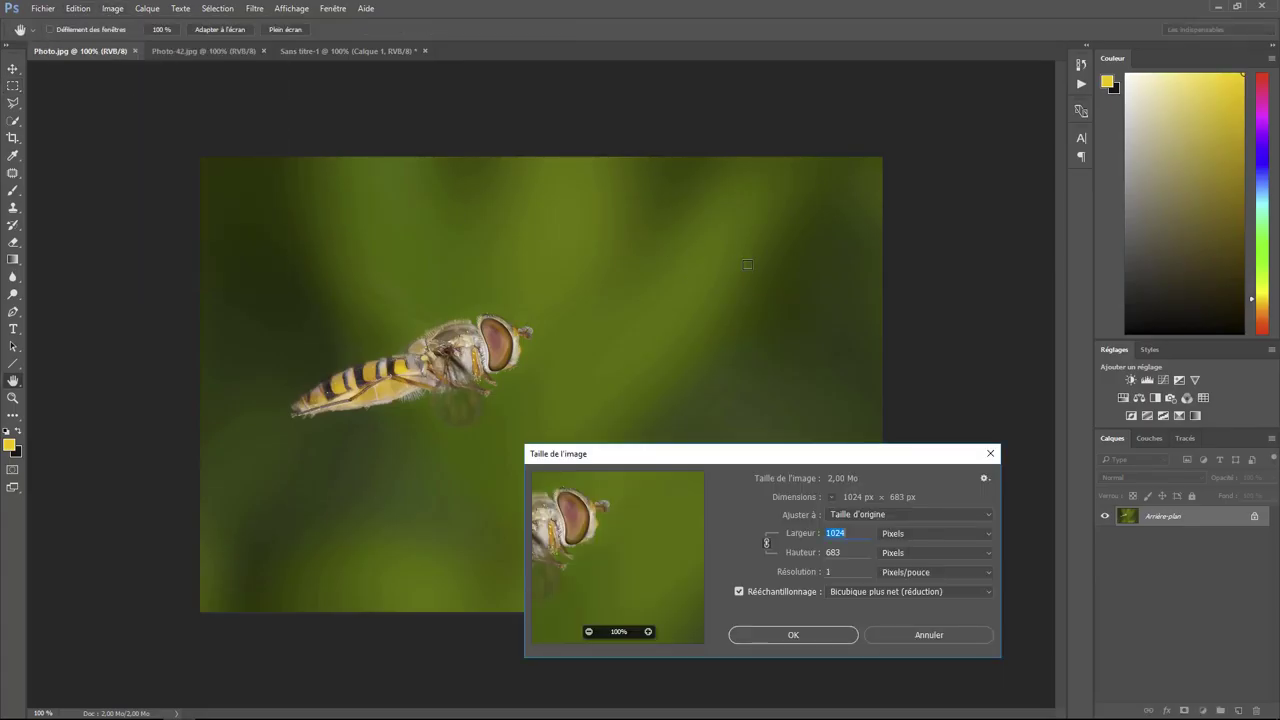
Review Photo.jpg's 1024 × 683 px, 1 ppi size settings and move that dialog higher.
click(835, 574)
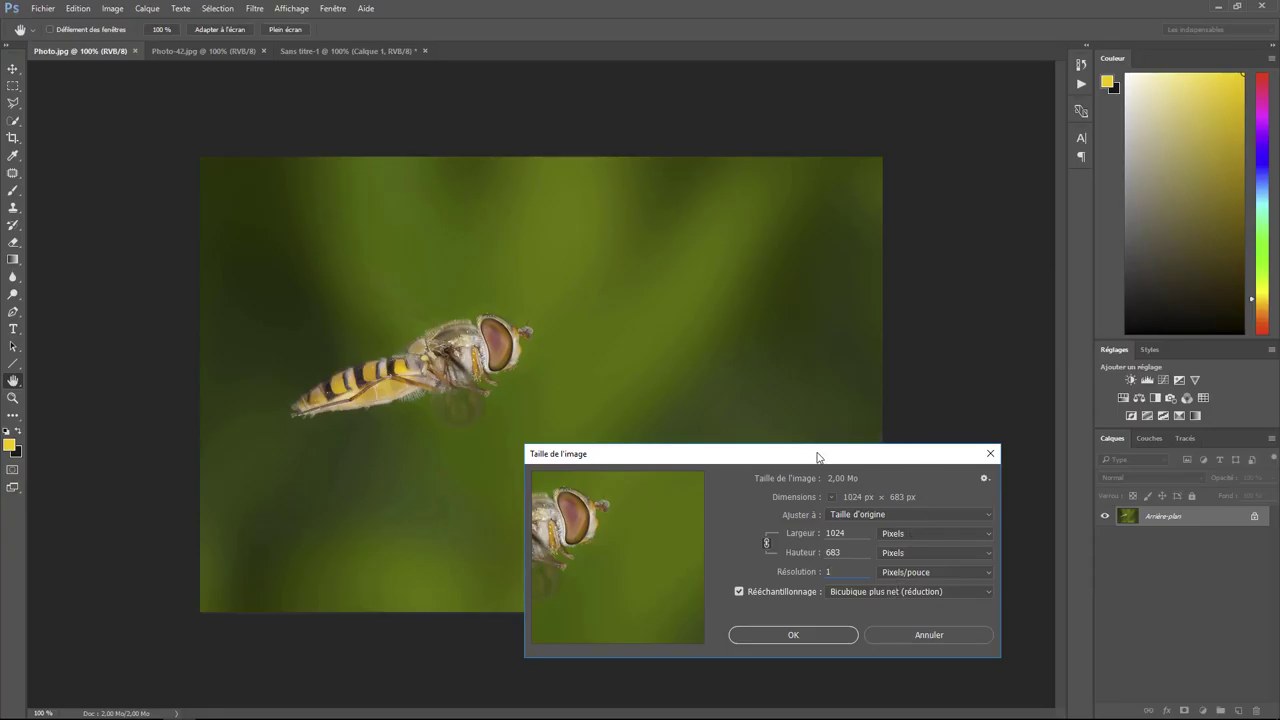
drag(817, 453, 831, 247)
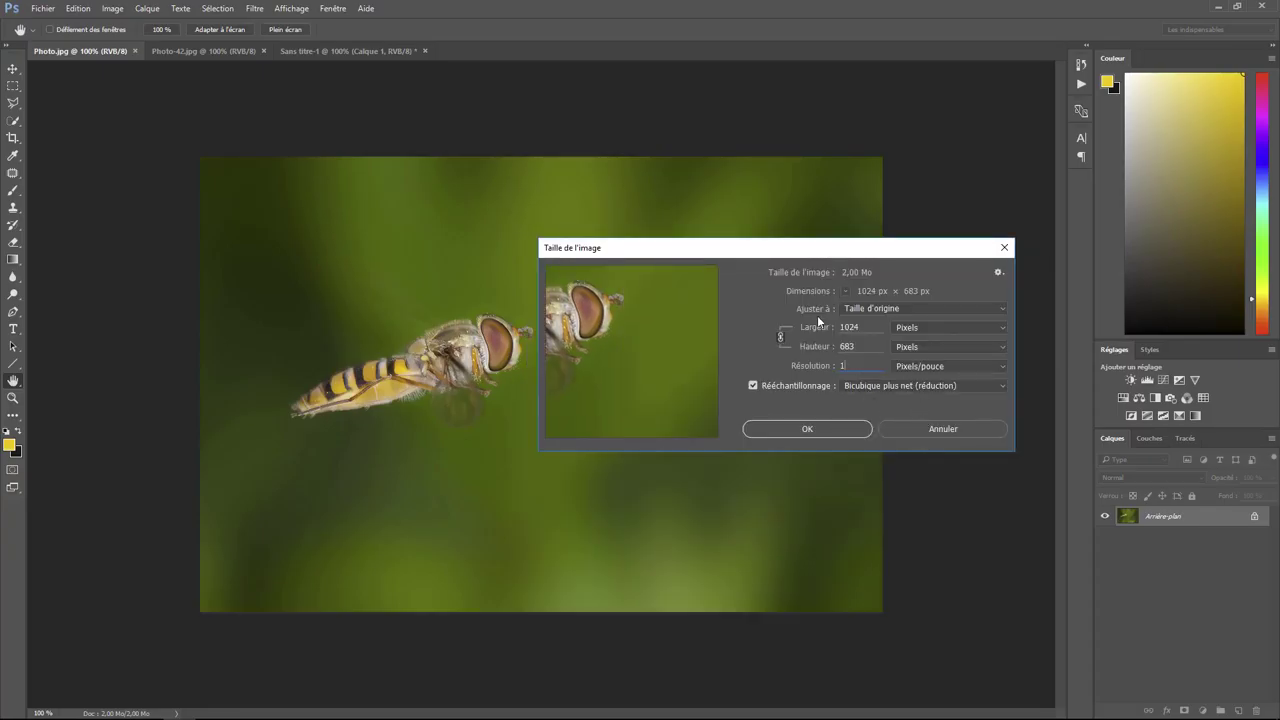
Close the image size settings, discard Sans titre-1, and close Photo-42.
click(1005, 247)
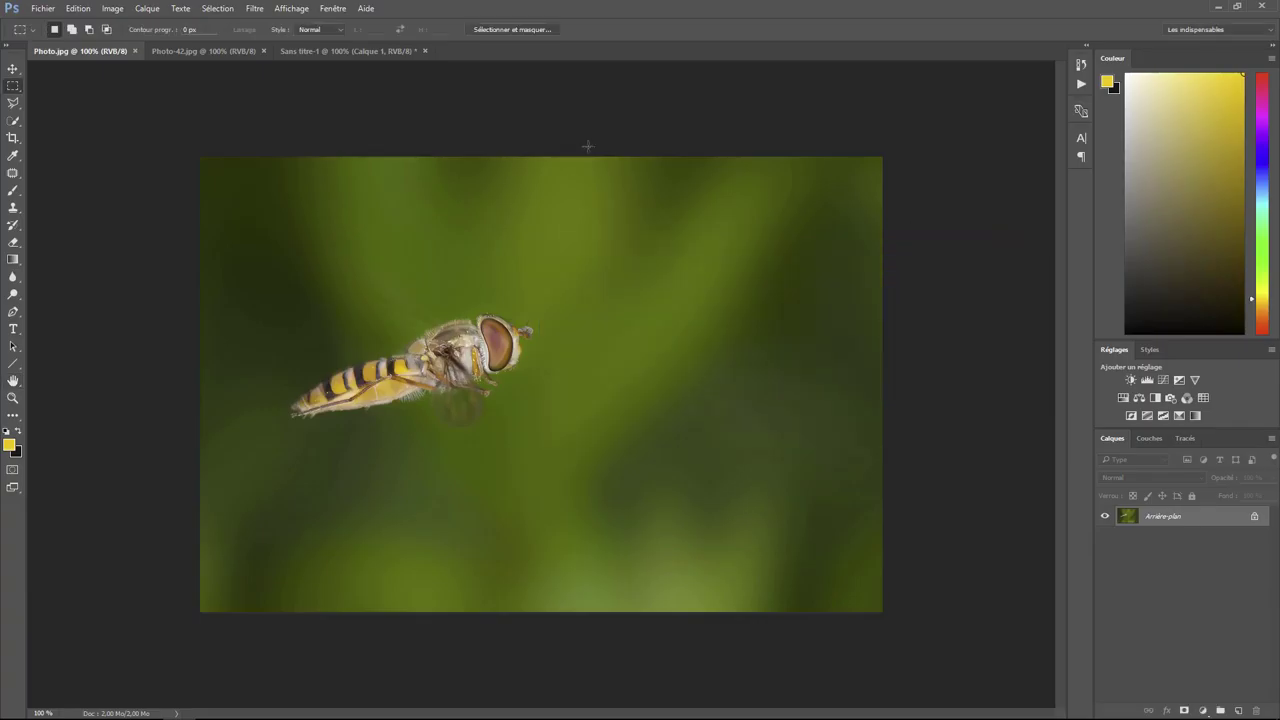
click(340, 51)
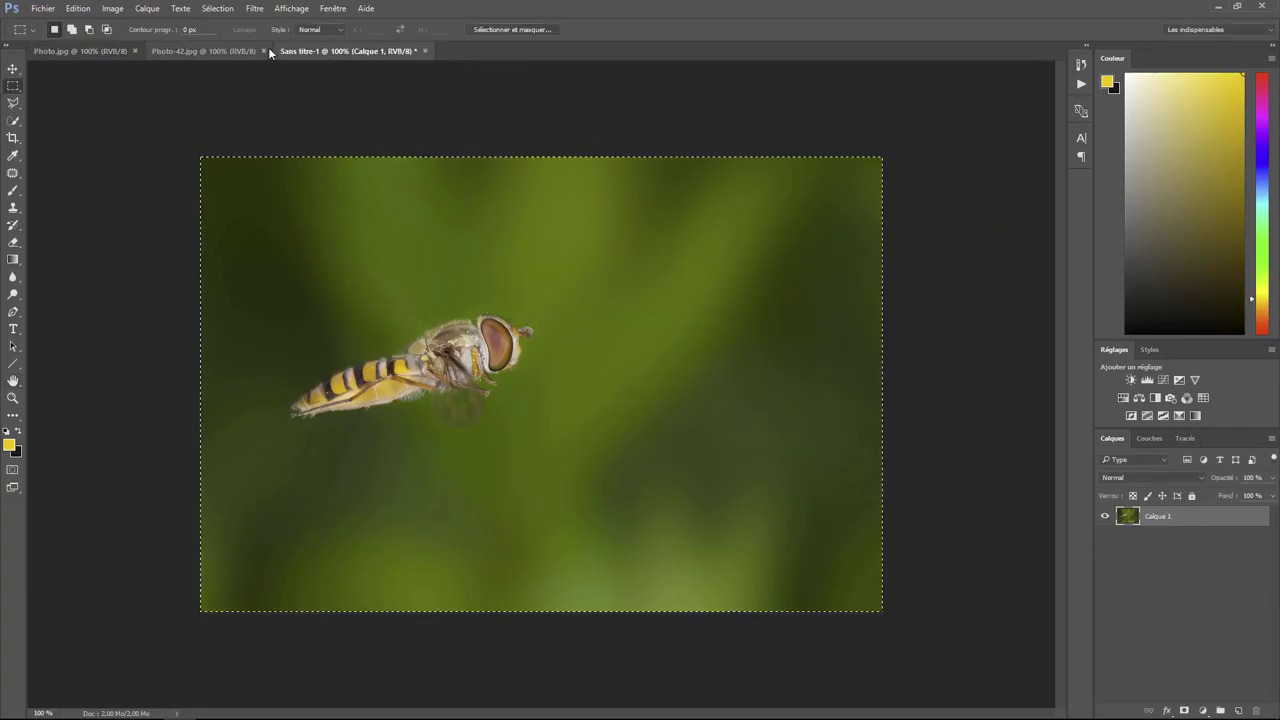
key(ctrl+a)
click(424, 51)
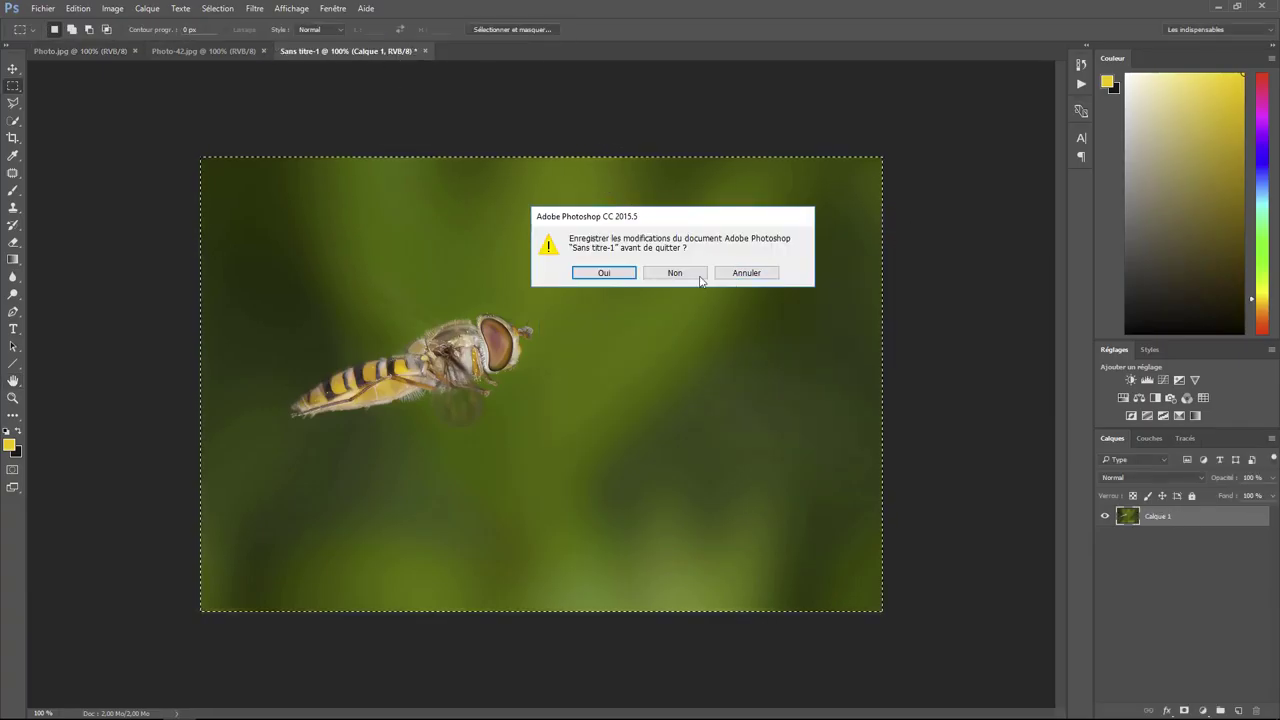
key(Escape)
click(264, 50)
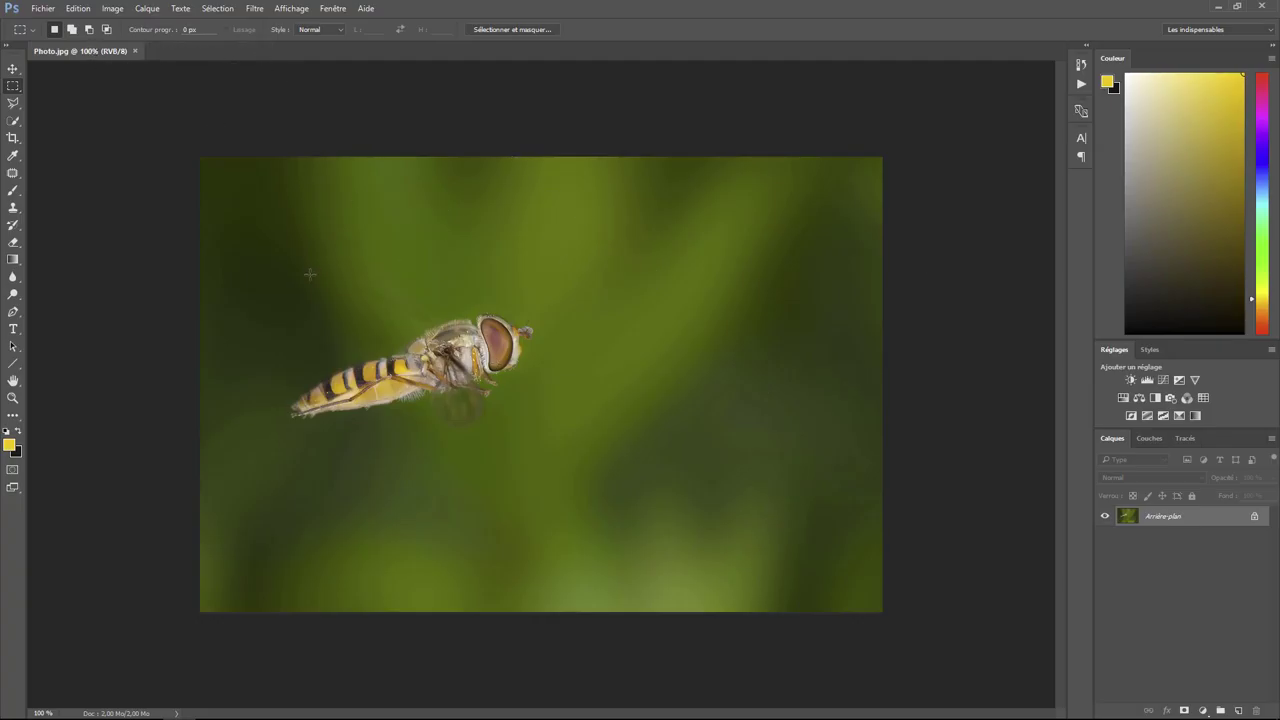
Copy all of Photo.jpg and paste it into a new clipboard-sized document.
click(74, 9)
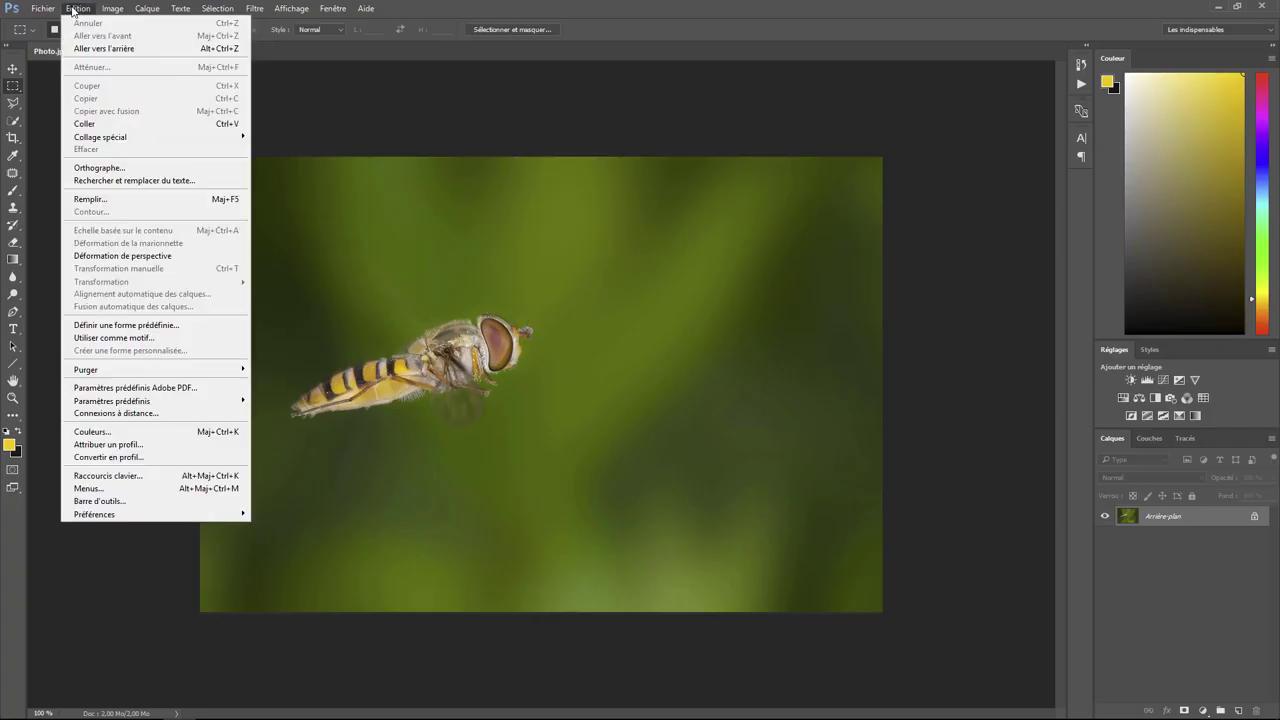
click(230, 22)
click(78, 9)
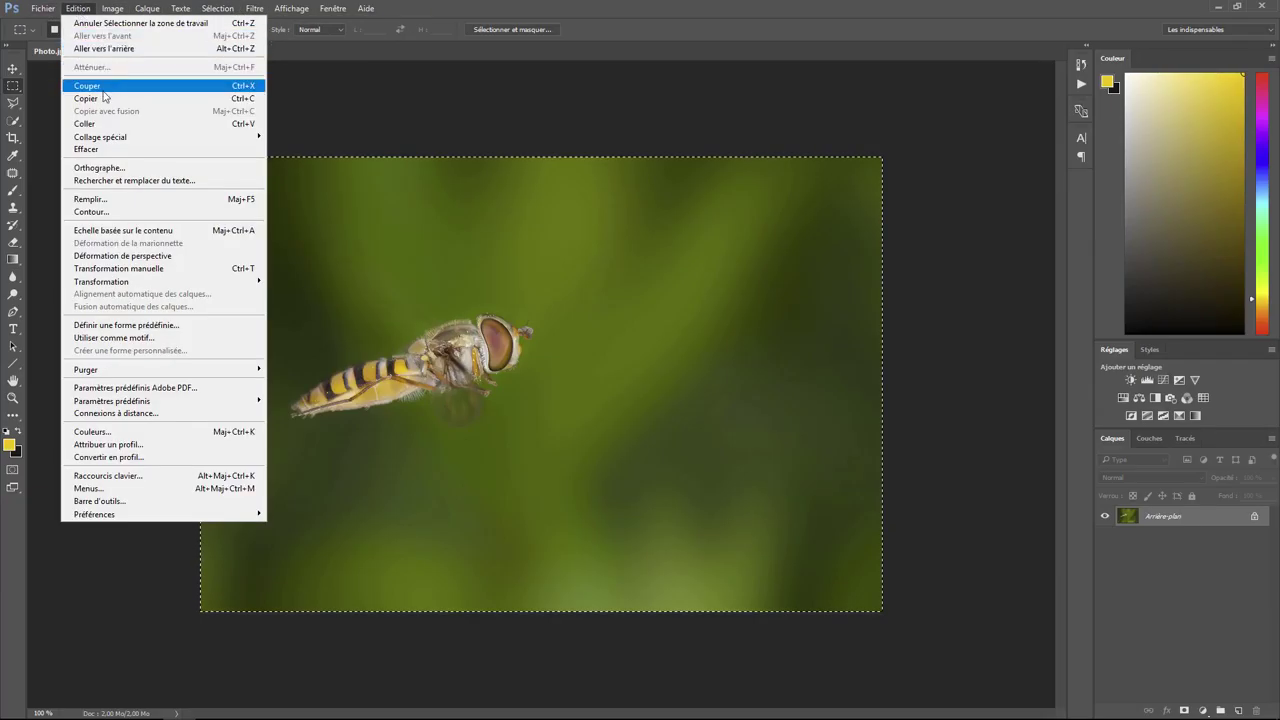
click(102, 93)
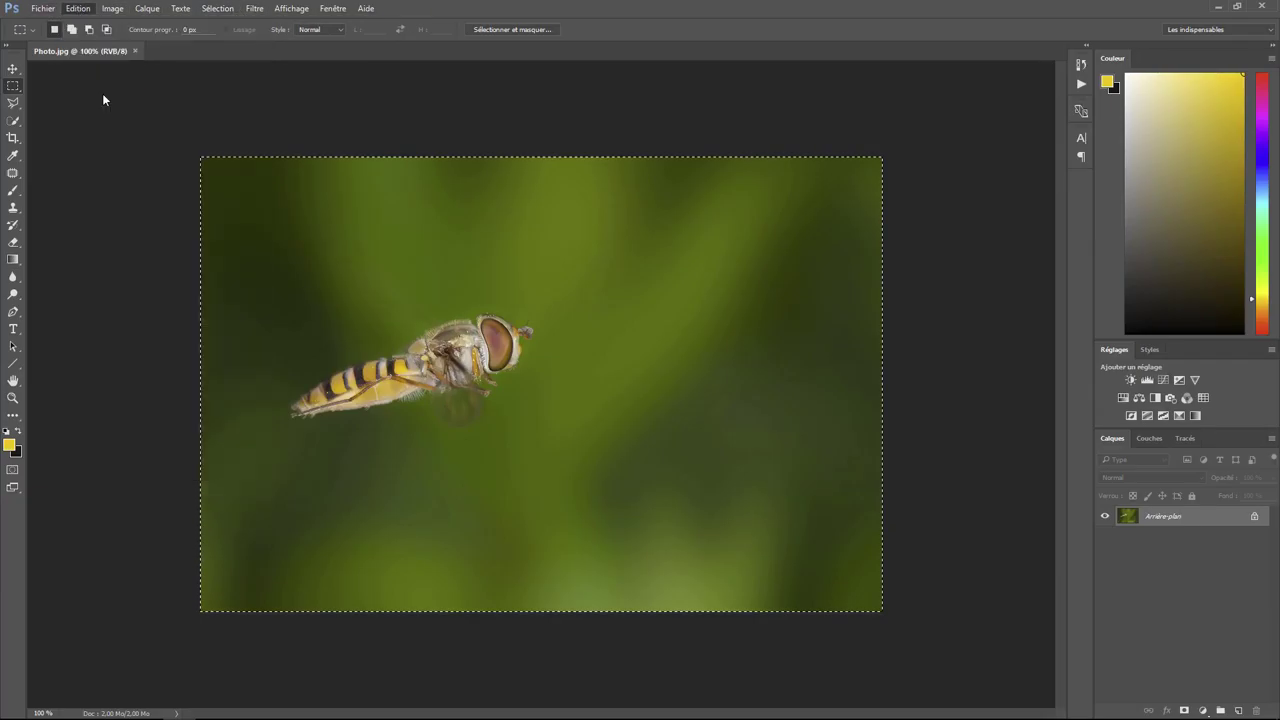
click(43, 9)
click(52, 31)
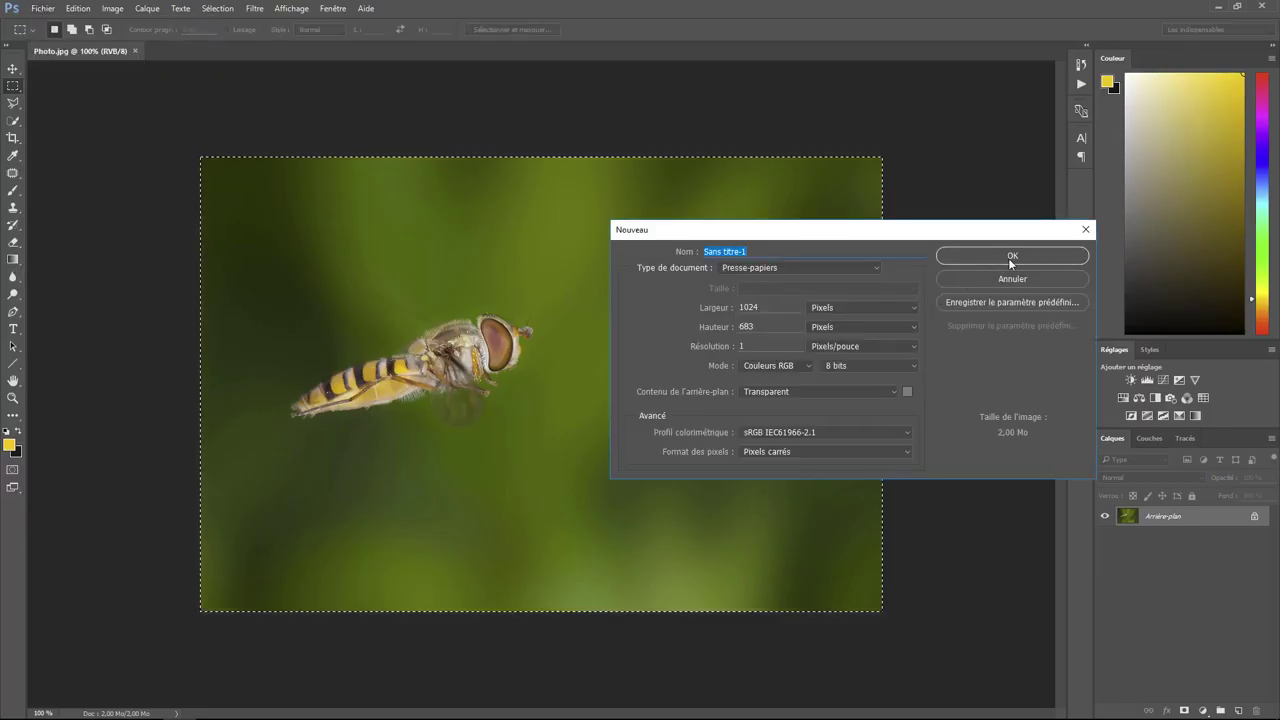
key(Return)
key(ctrl+v)
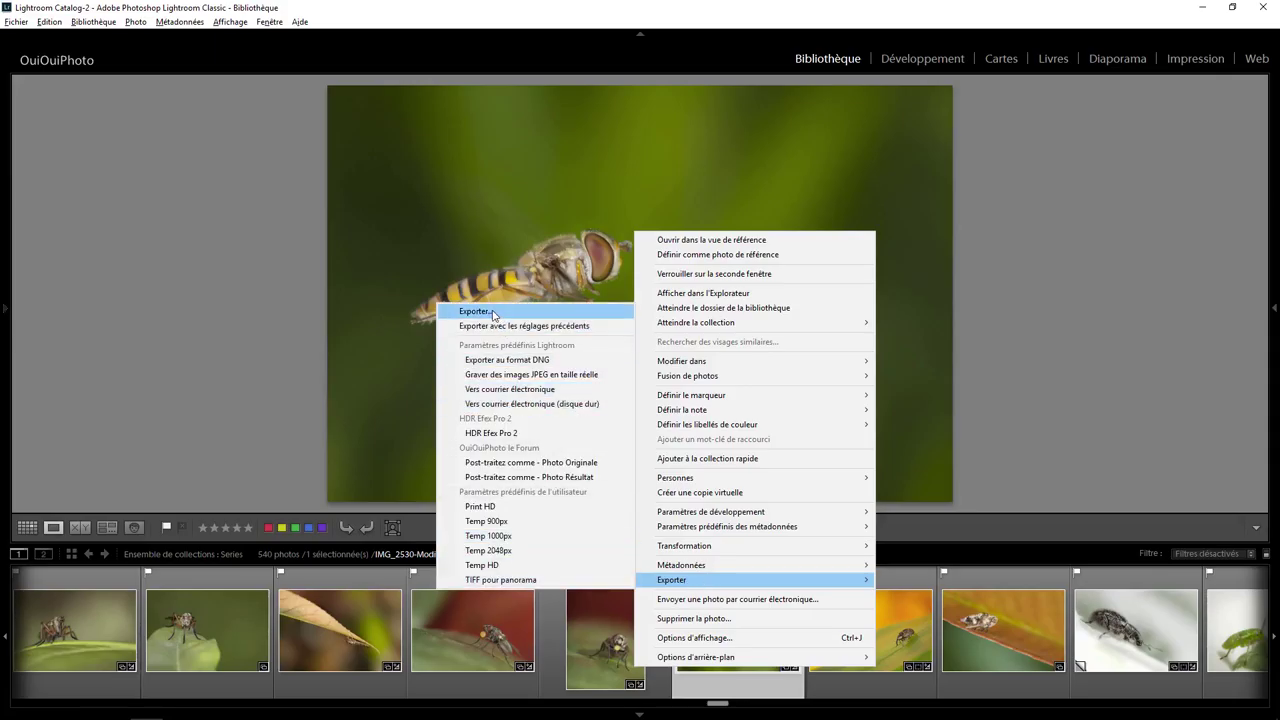
Re-export the hoverfly photo at 1000 ppi, overwriting E:\Temp\Photo.jpg.
mouse_move(671, 580)
click(495, 316)
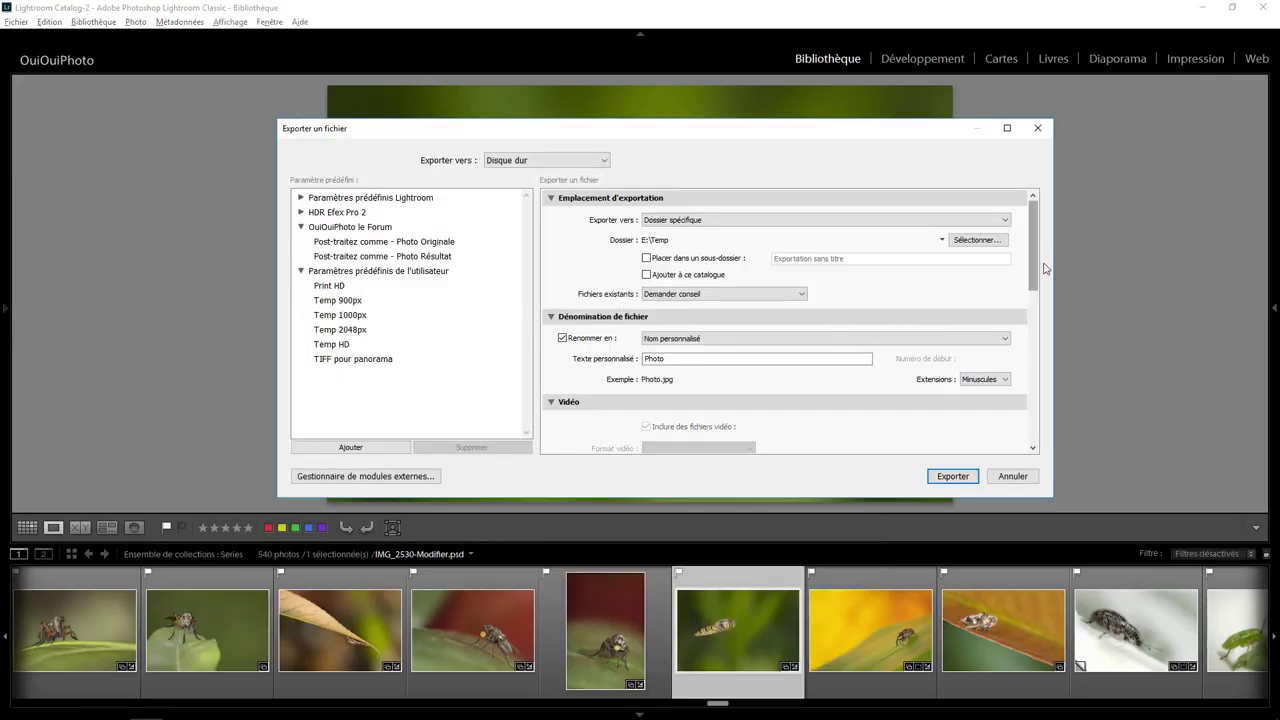
drag(1038, 268, 1007, 380)
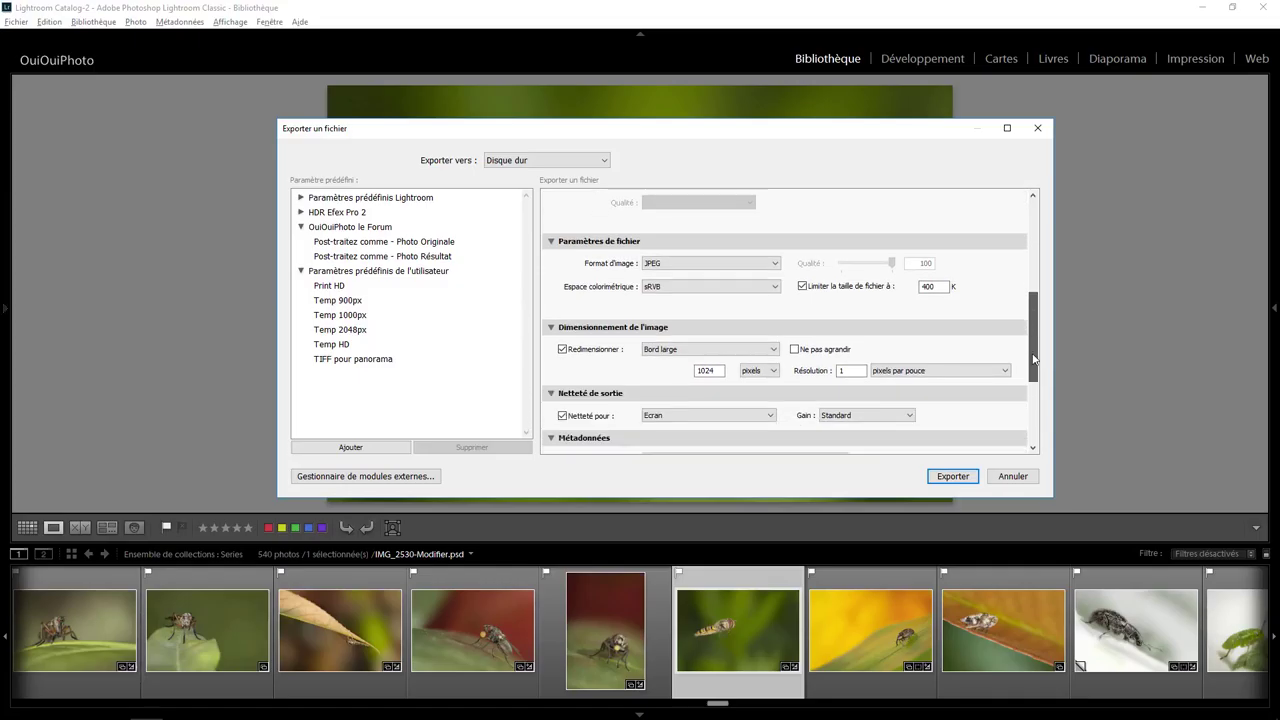
double_click(852, 303)
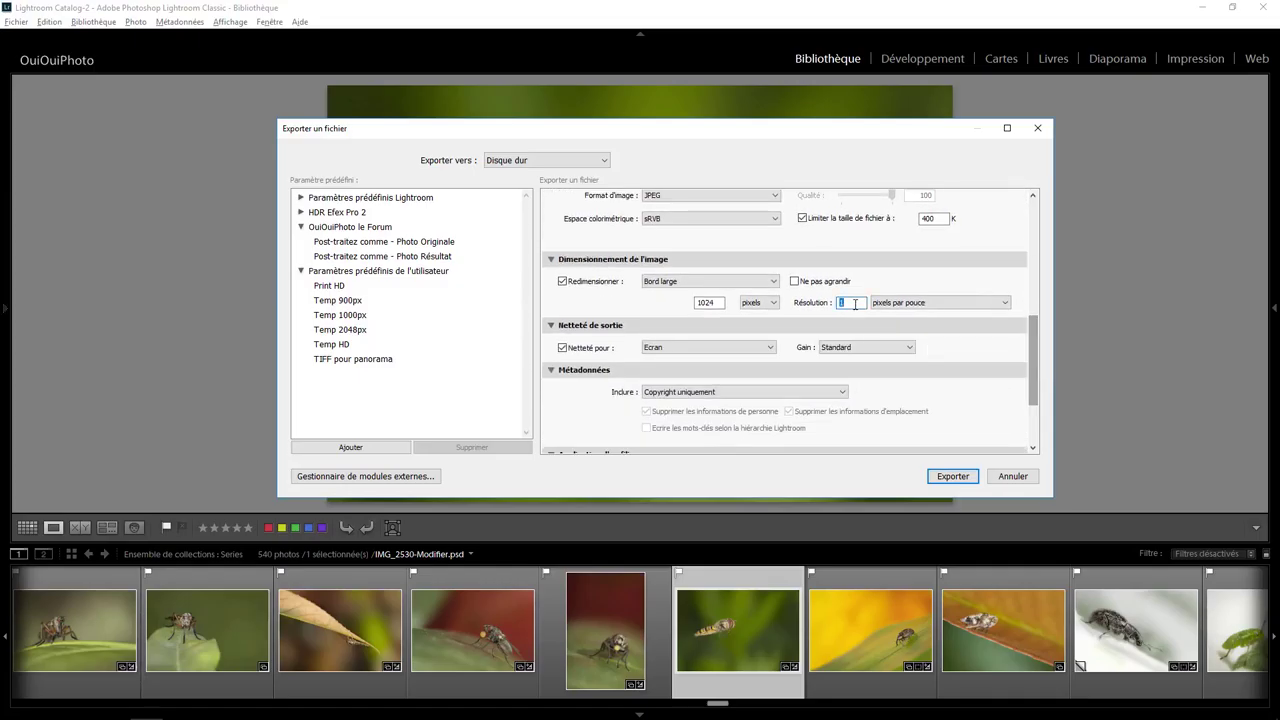
text(1000)
click(952, 476)
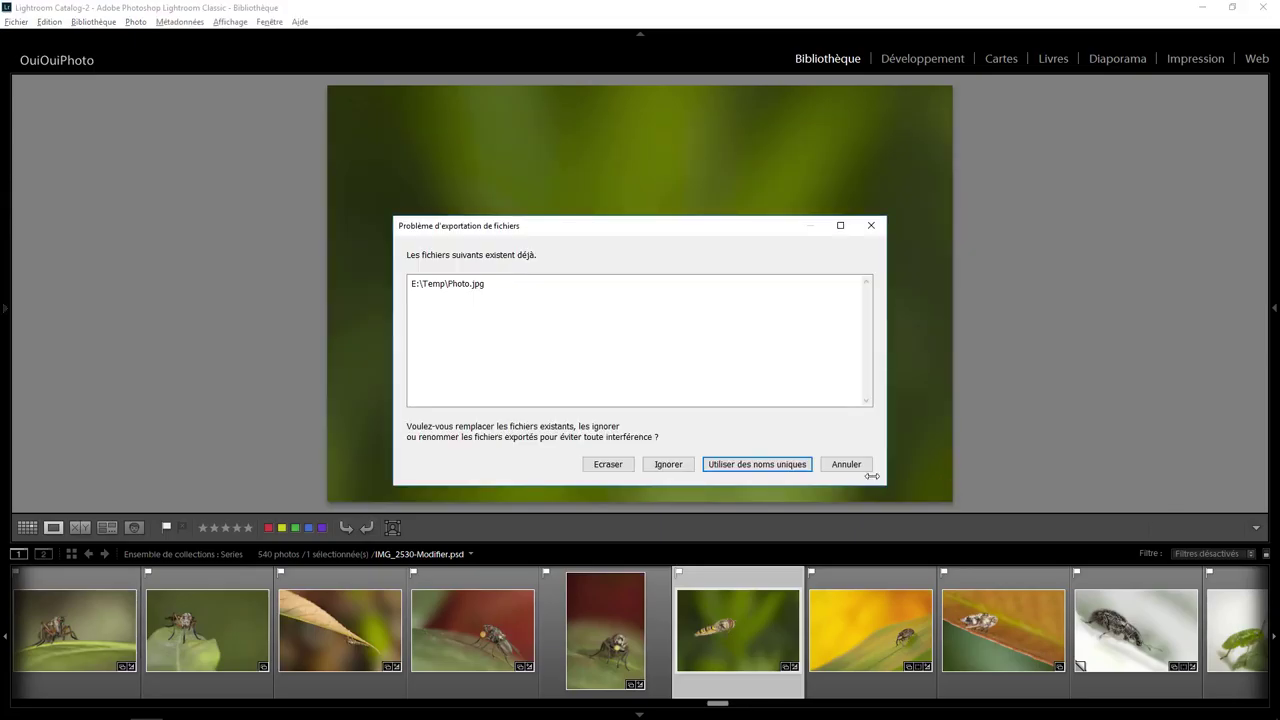
click(614, 468)
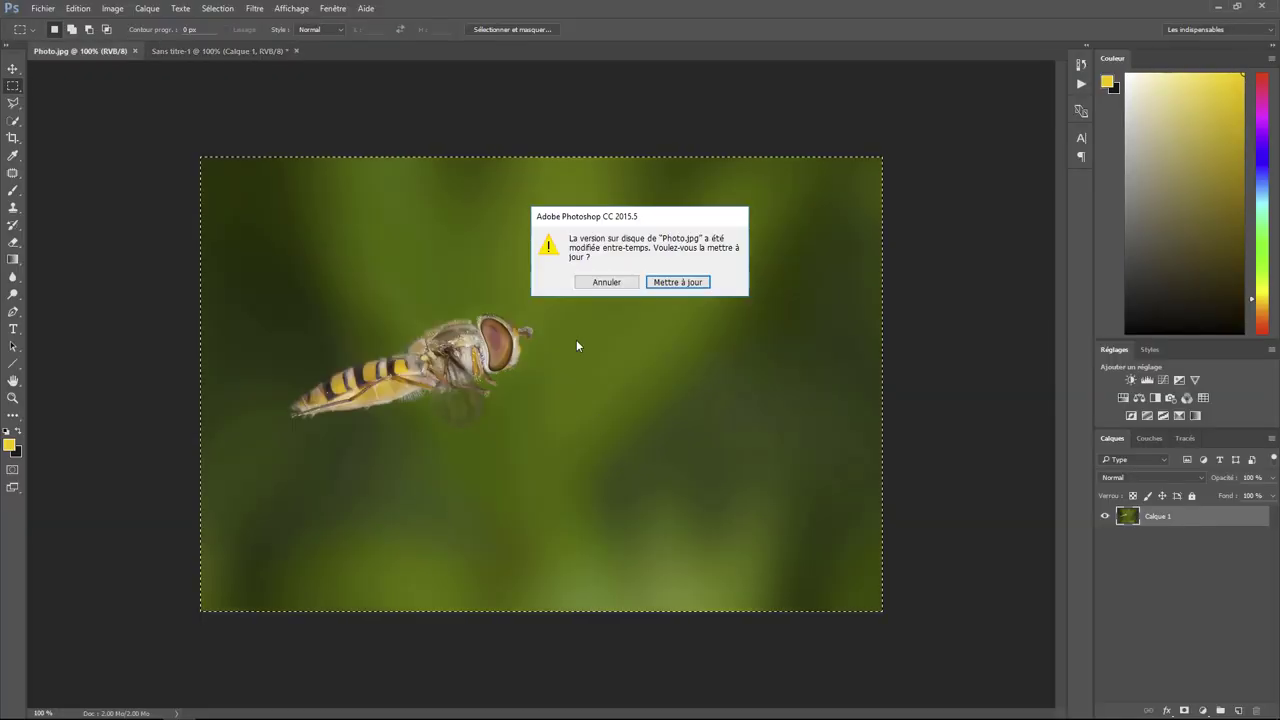
Reload Photo.jpg from disk and confirm its size is 1024 × 683 px at 1000 ppi.
click(685, 282)
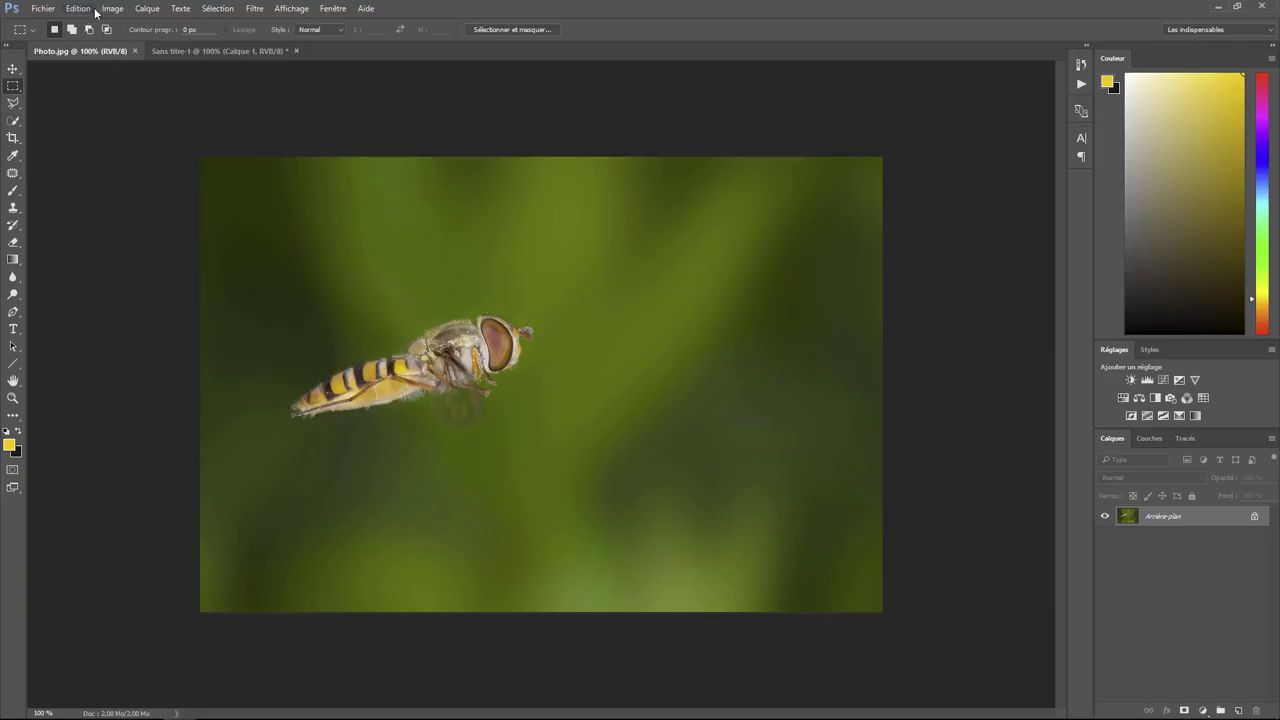
click(110, 9)
click(139, 101)
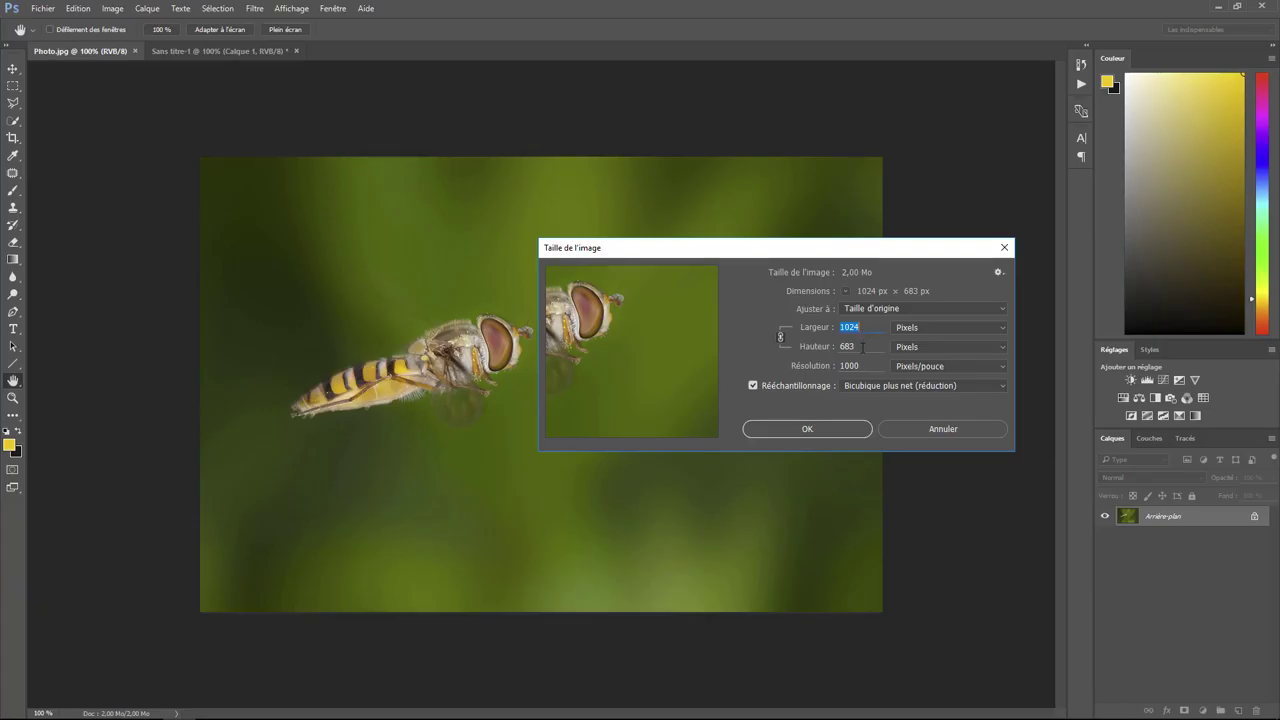
click(934, 429)
Confirm Sans titre-1 is also 1024 × 683 px, at 1 pixel/inch.
click(200, 51)
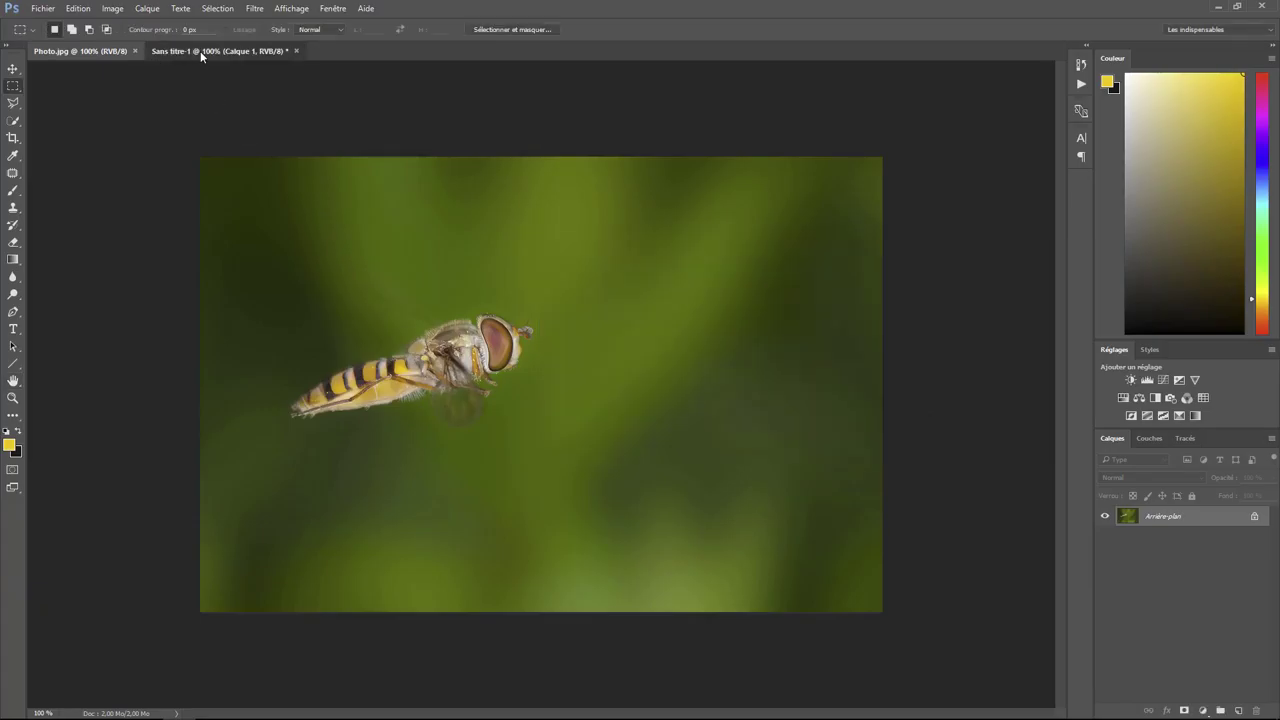
click(113, 8)
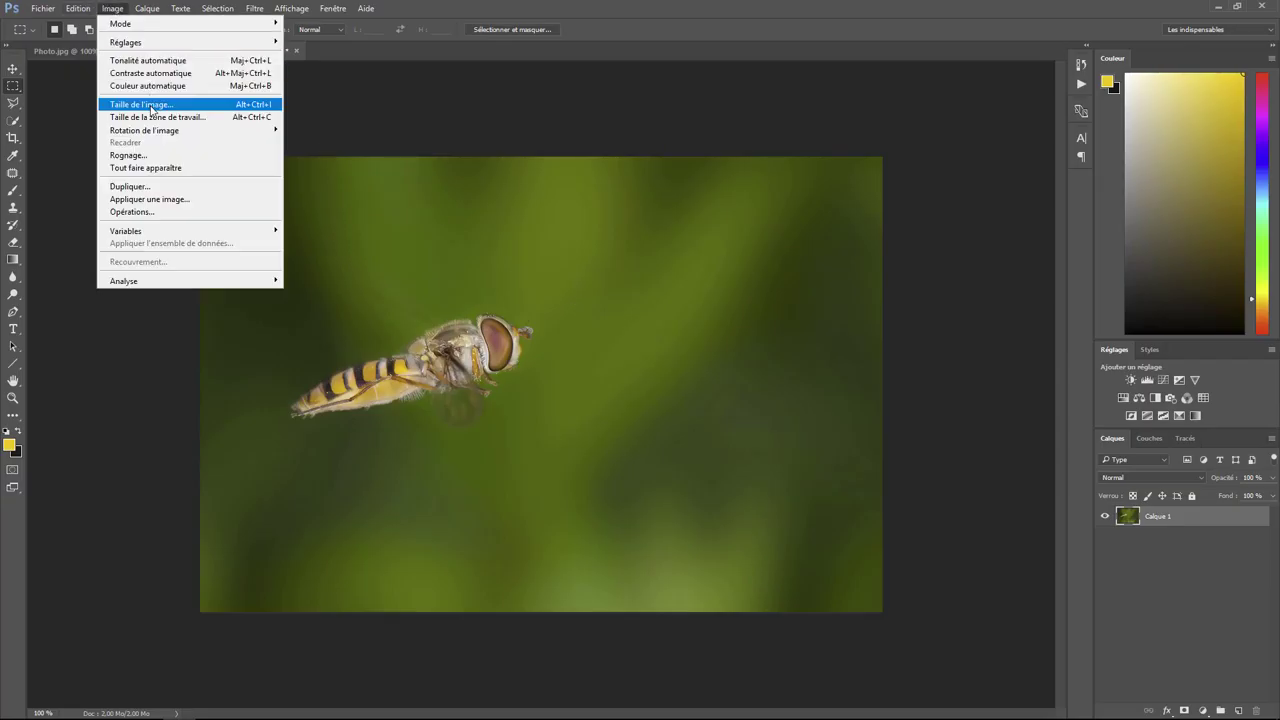
click(141, 105)
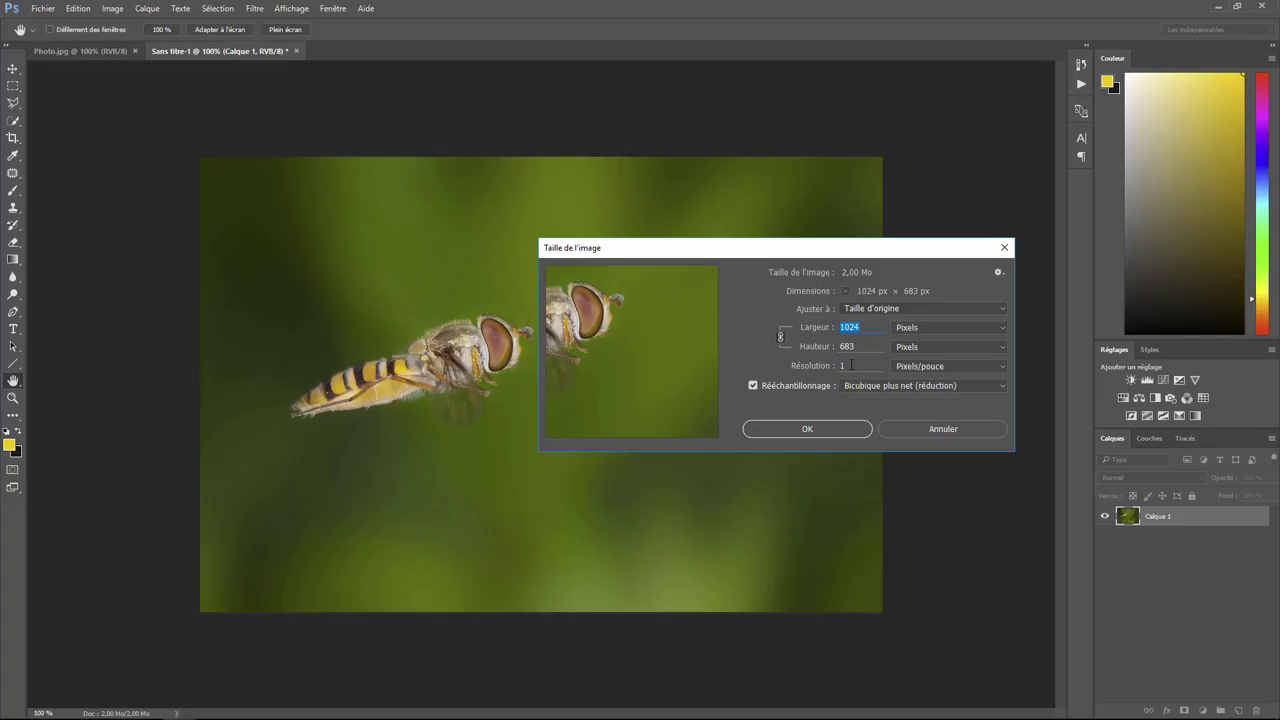
click(943, 430)
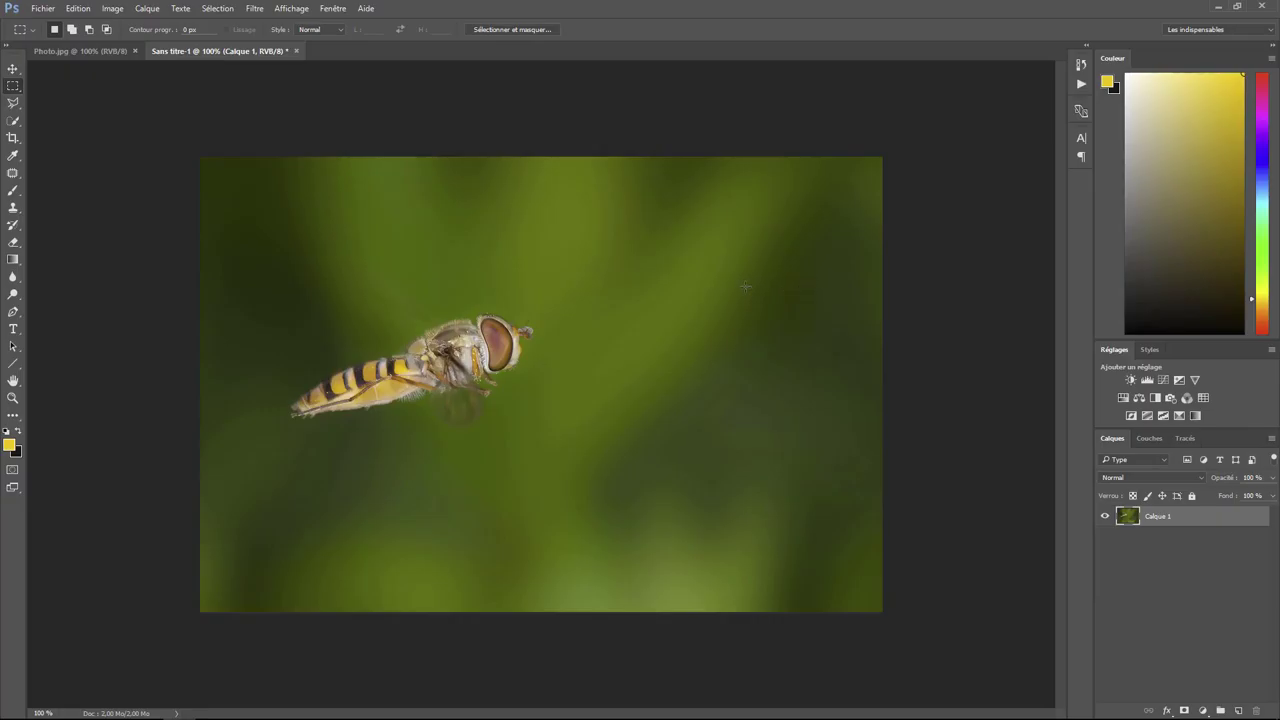
Paste the whole 1 ppi Sans titre-1 image into Photo.jpg as a new layer.
click(220, 9)
click(229, 24)
click(98, 52)
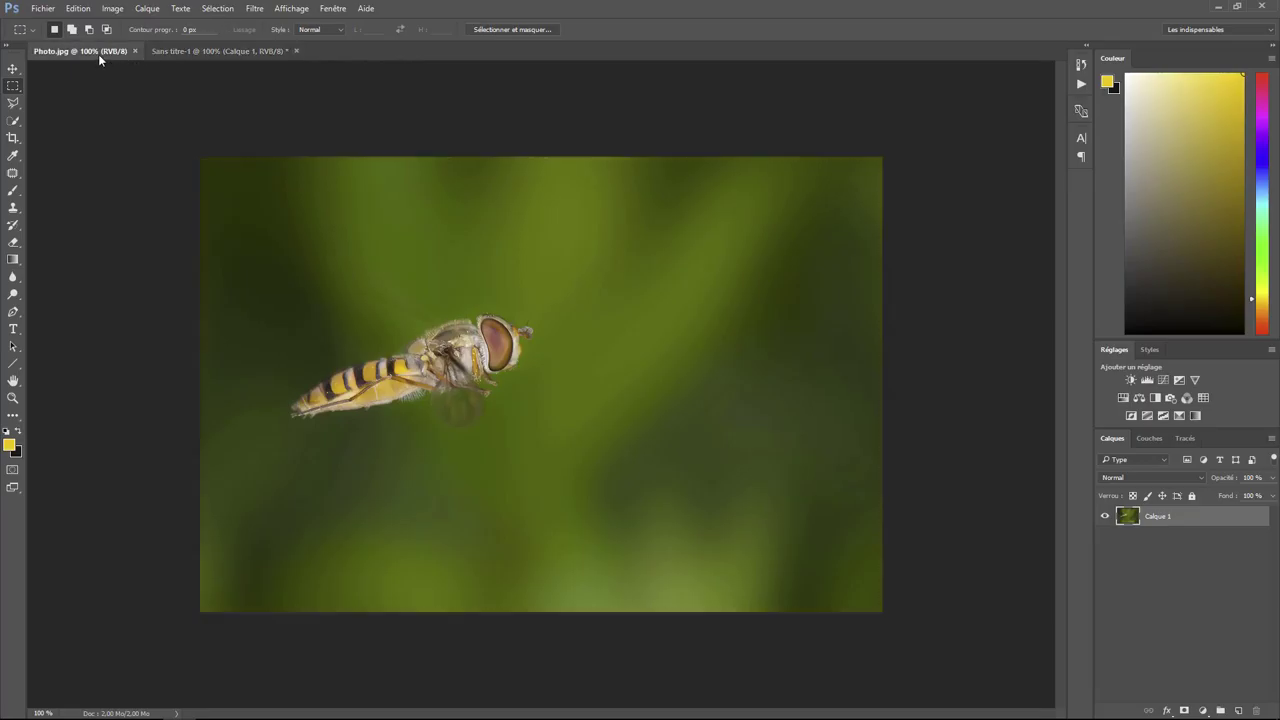
key(ctrl+v)
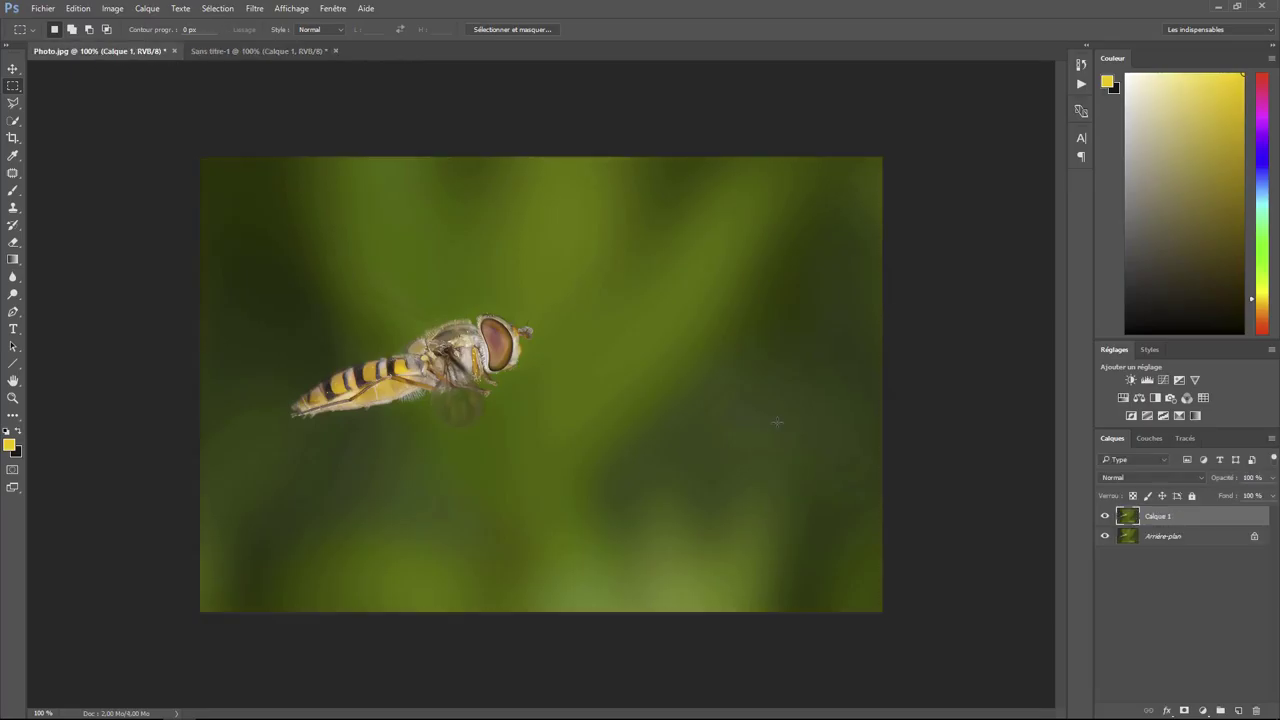
Set the Calque 1 layer to Différence blending, turning the image pure black.
click(1150, 477)
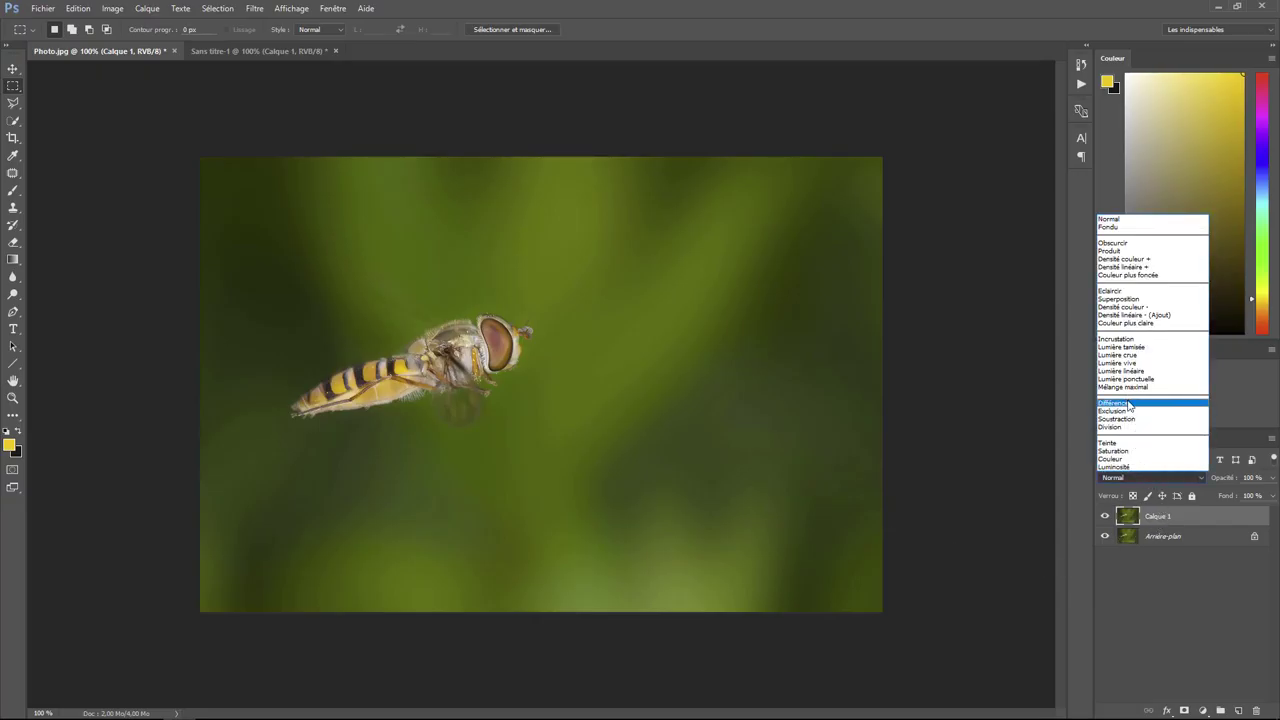
click(1127, 402)
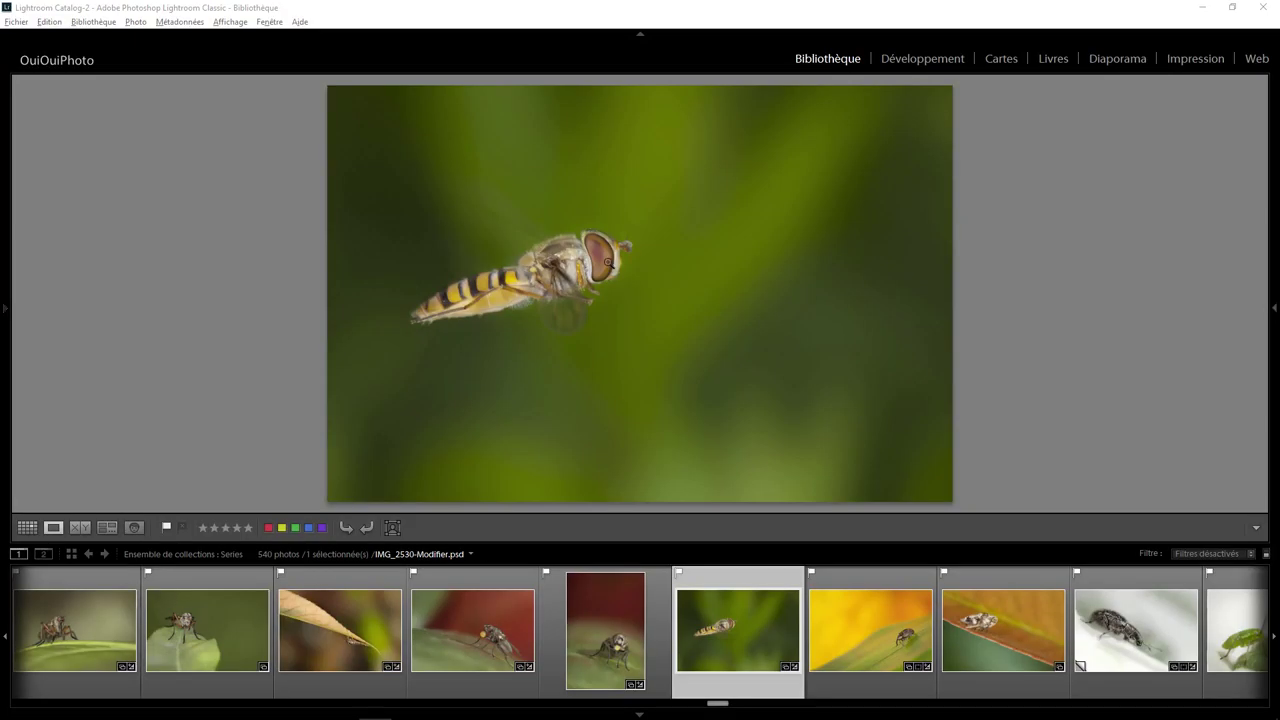
right_click(610, 265)
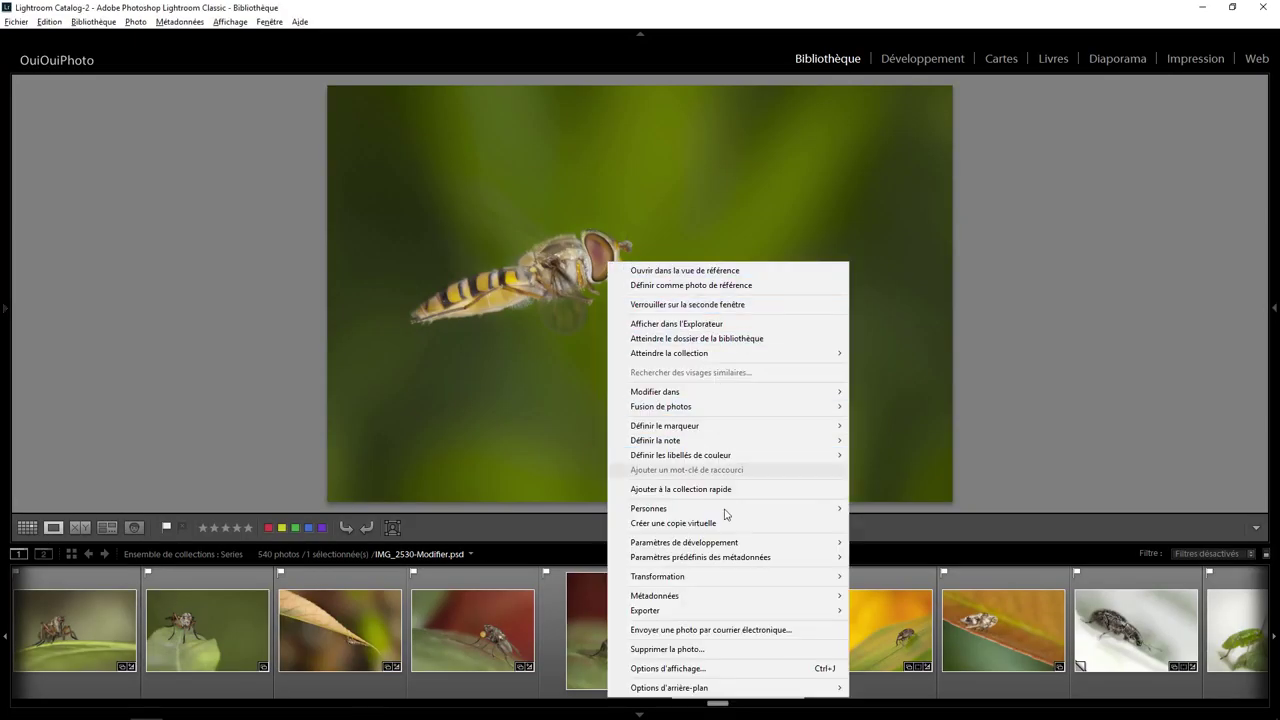
mouse_move(645, 610)
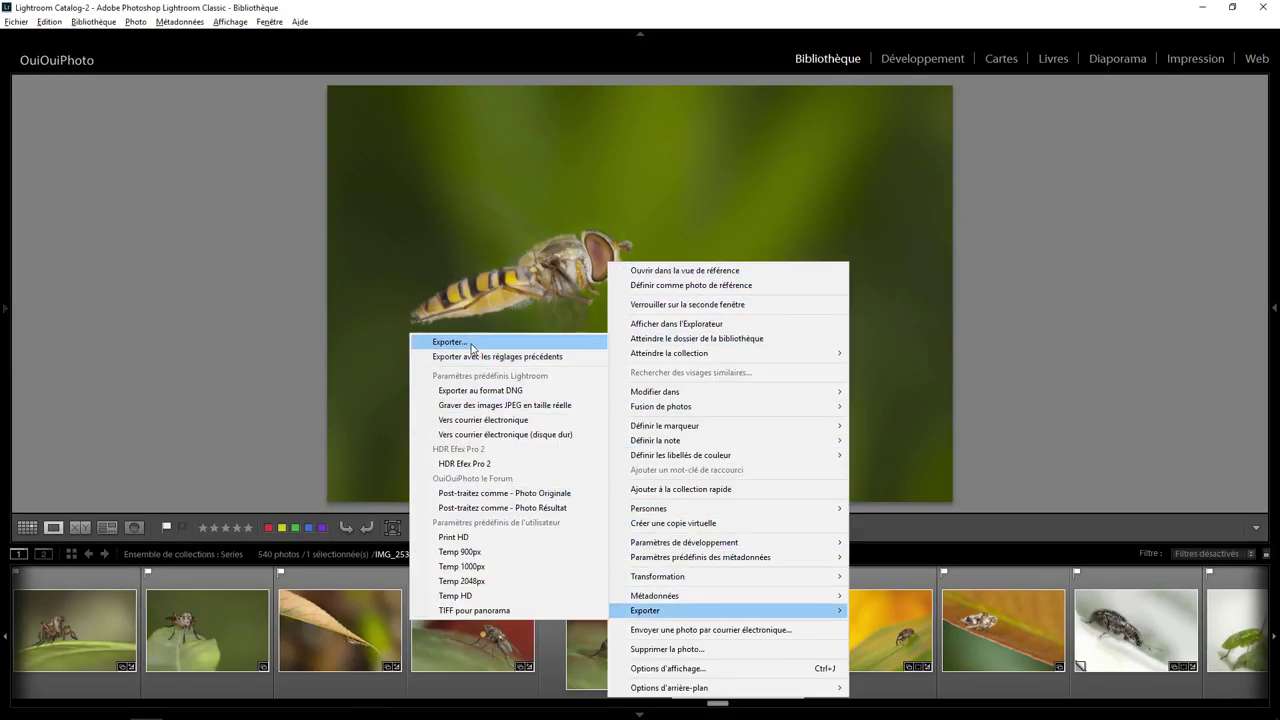
click(470, 342)
drag(1034, 287, 1034, 377)
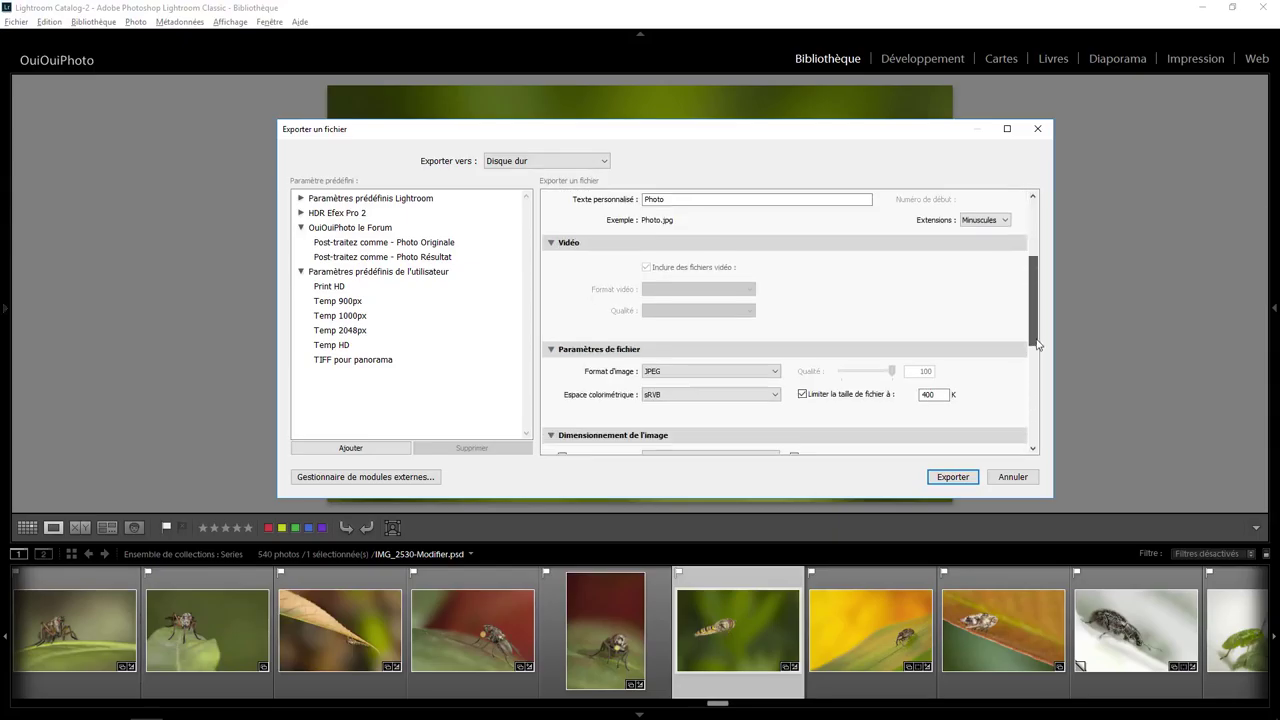
click(927, 311)
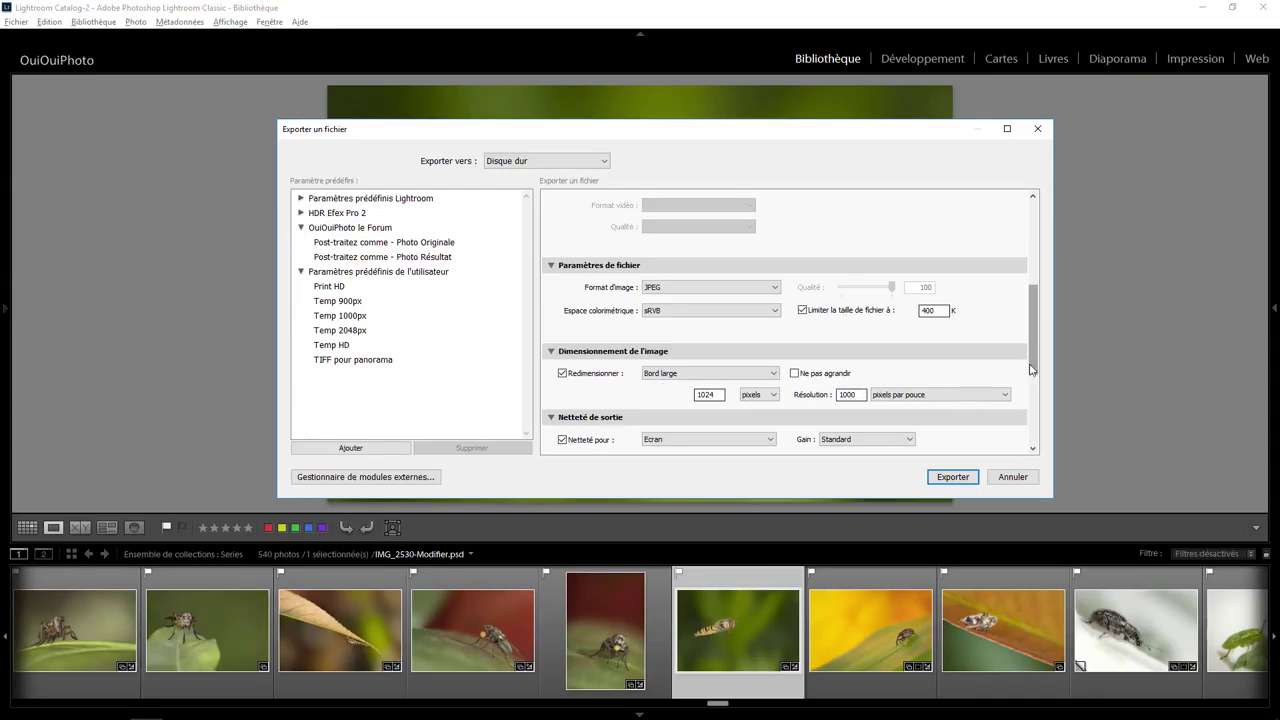
drag(1035, 373, 1022, 402)
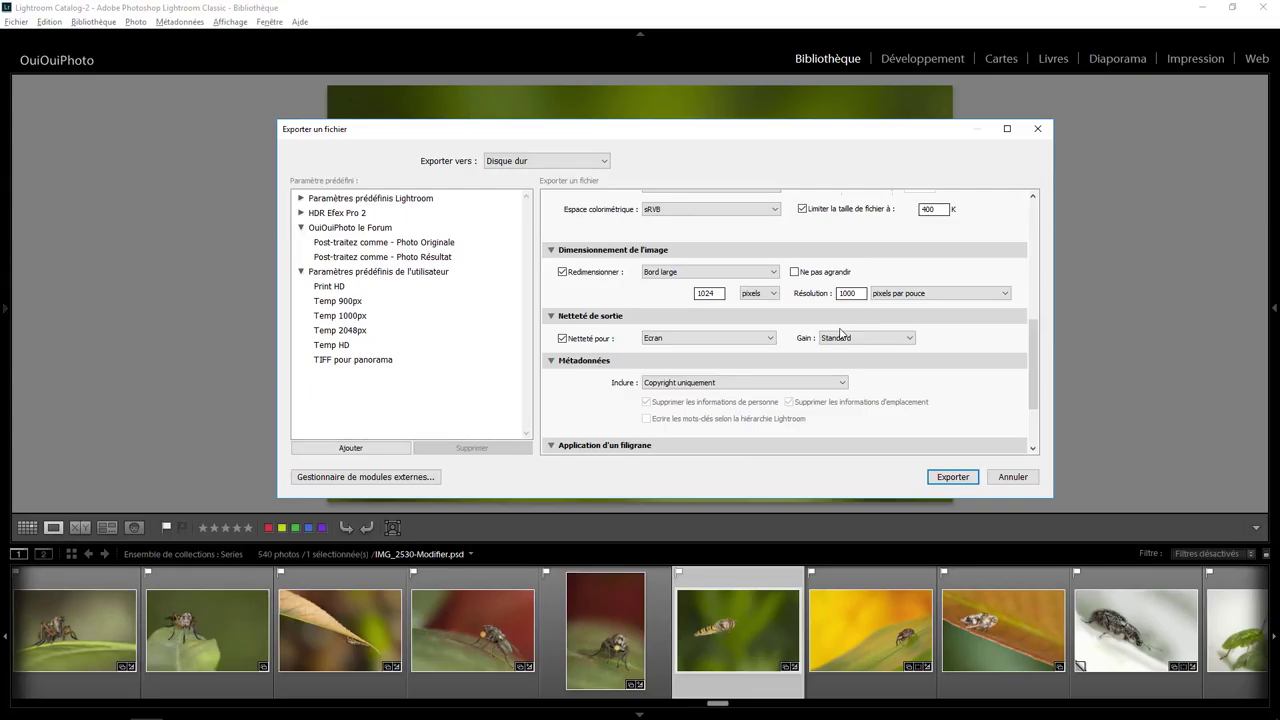
click(1011, 479)
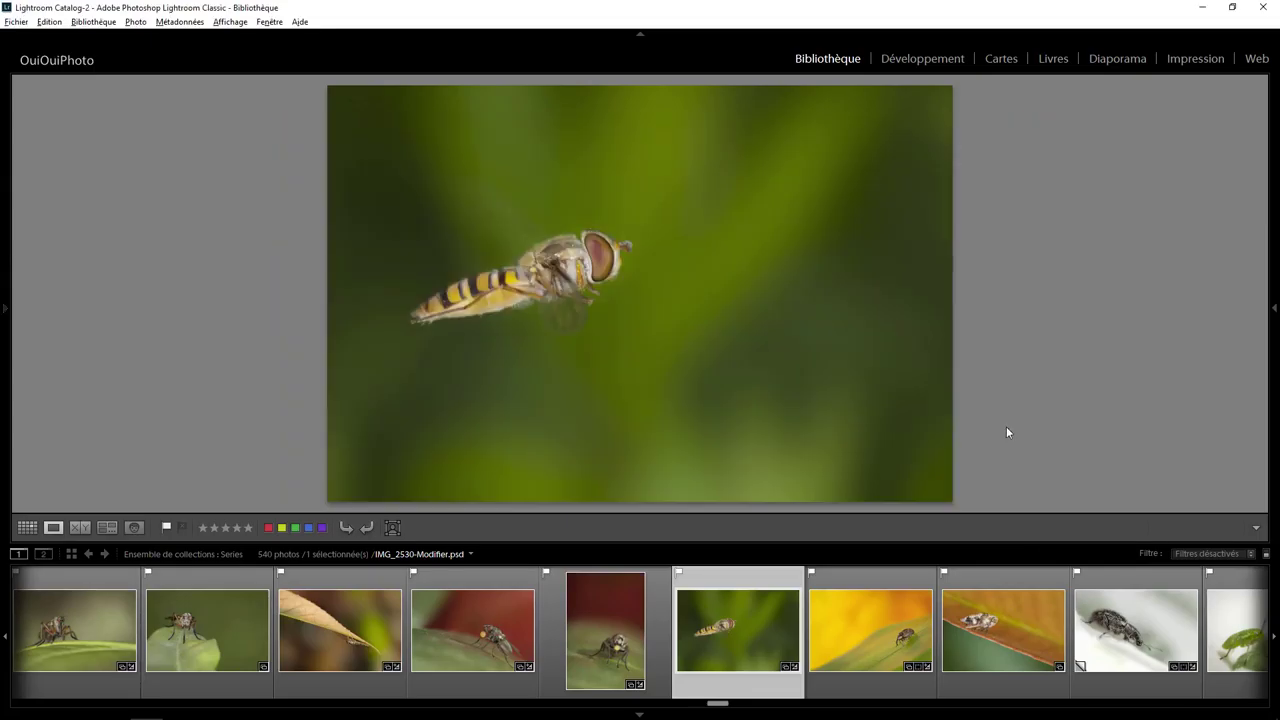